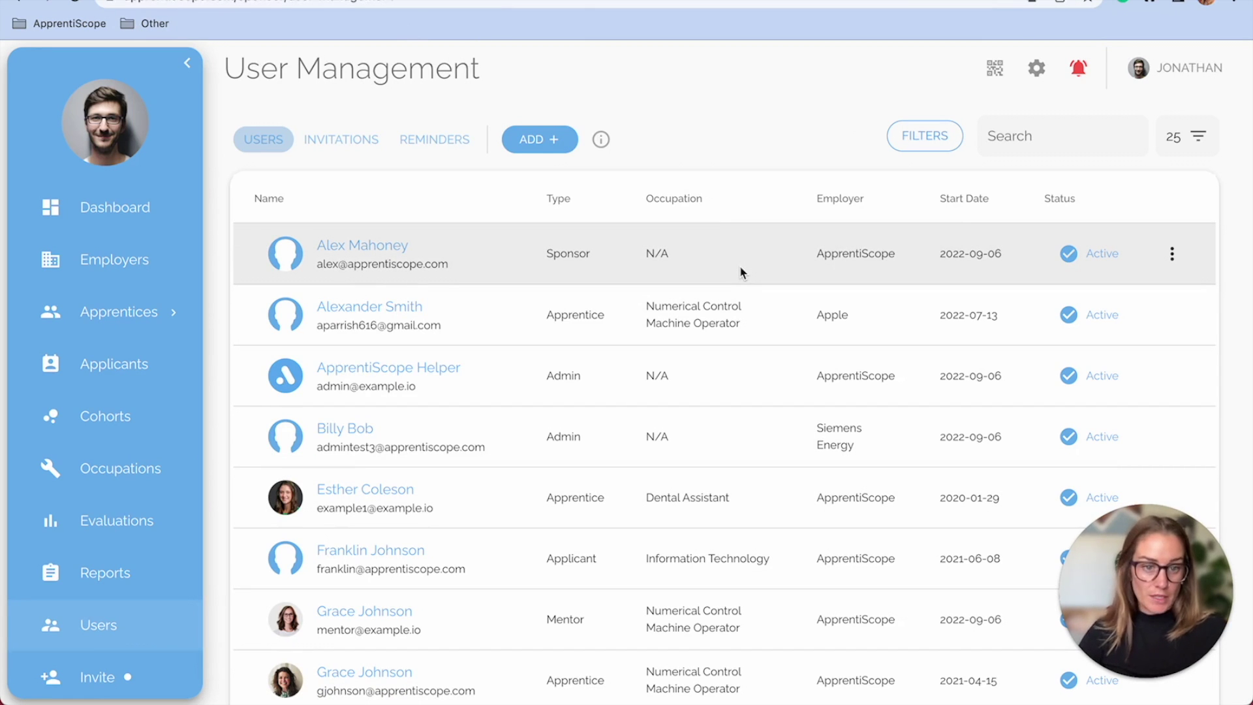
# Step: Show the sponsor user's deactivate and delete options, then dismiss them without choosing either
pyautogui.scroll(-1, 739, 265)
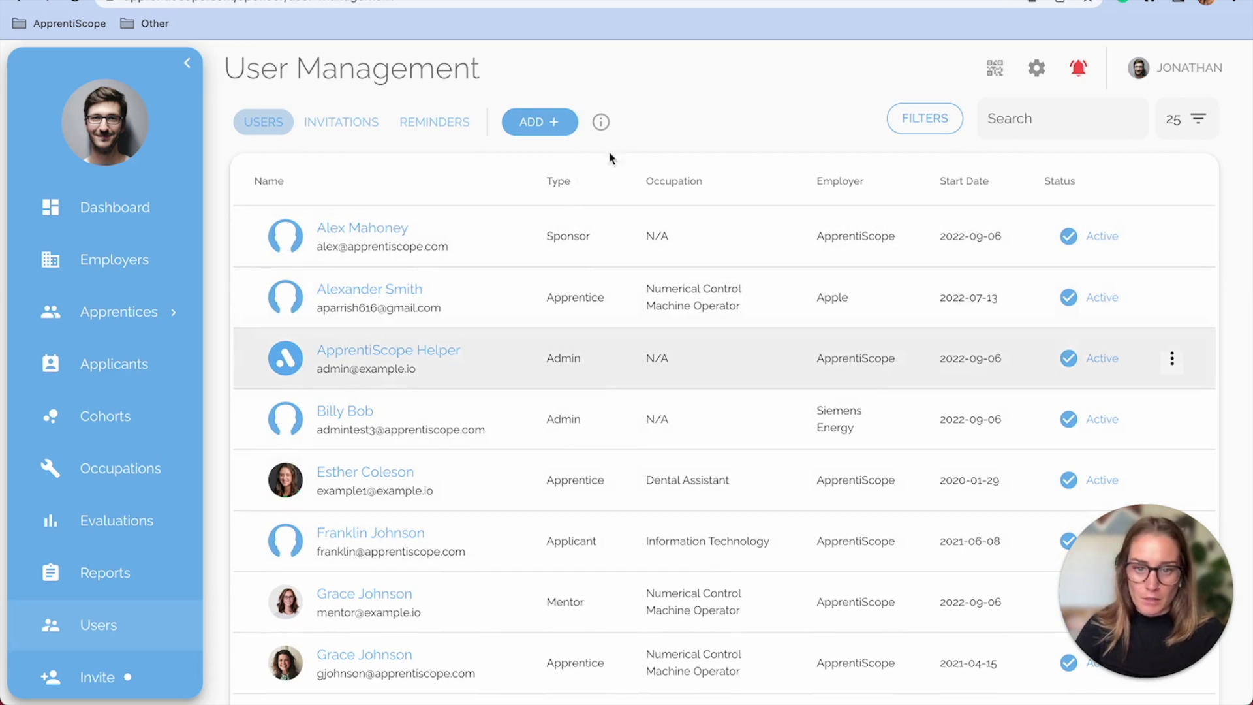
pyautogui.scroll(-5, 607, 457)
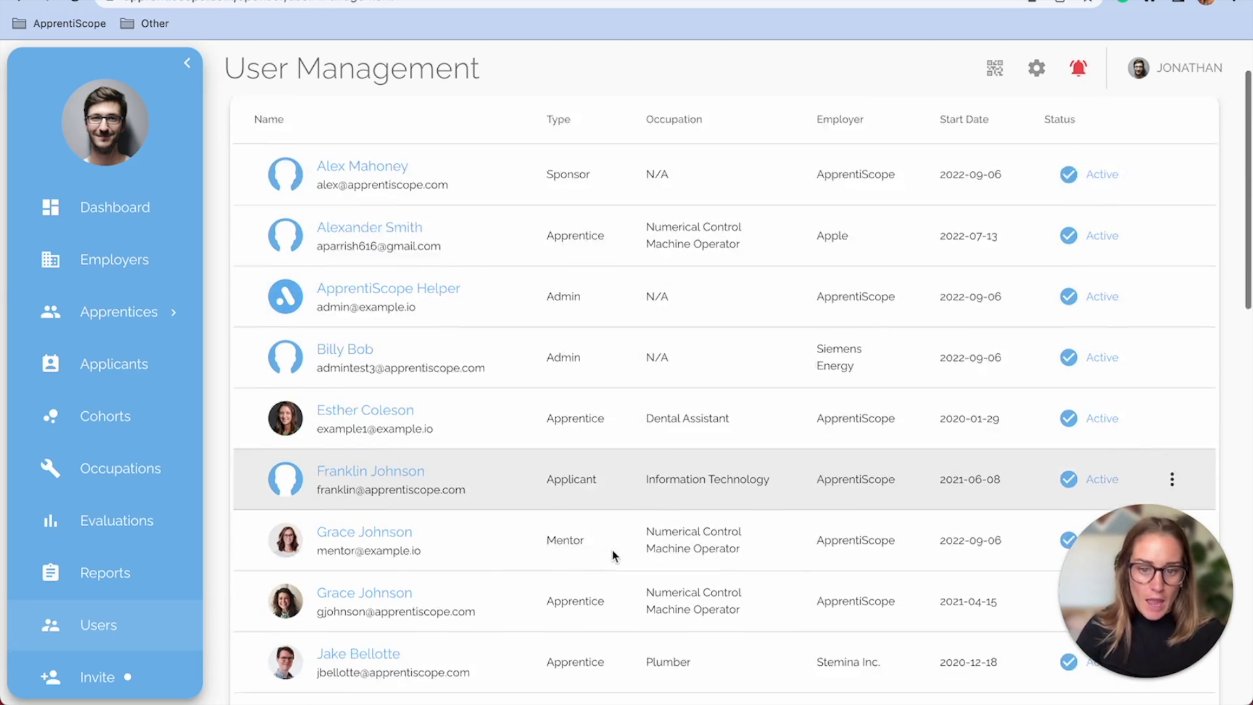
pyautogui.scroll(-2, 595, 522)
pyautogui.scroll(7, 599, 548)
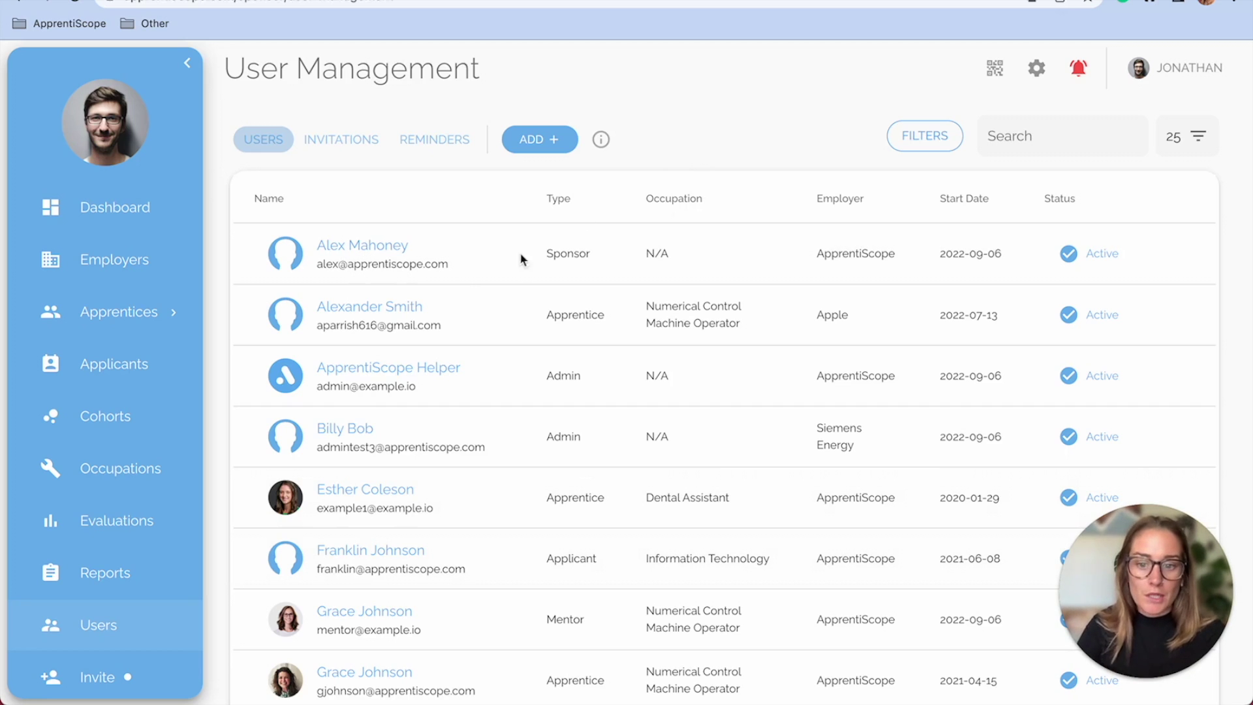
pyautogui.moveTo(600, 139)
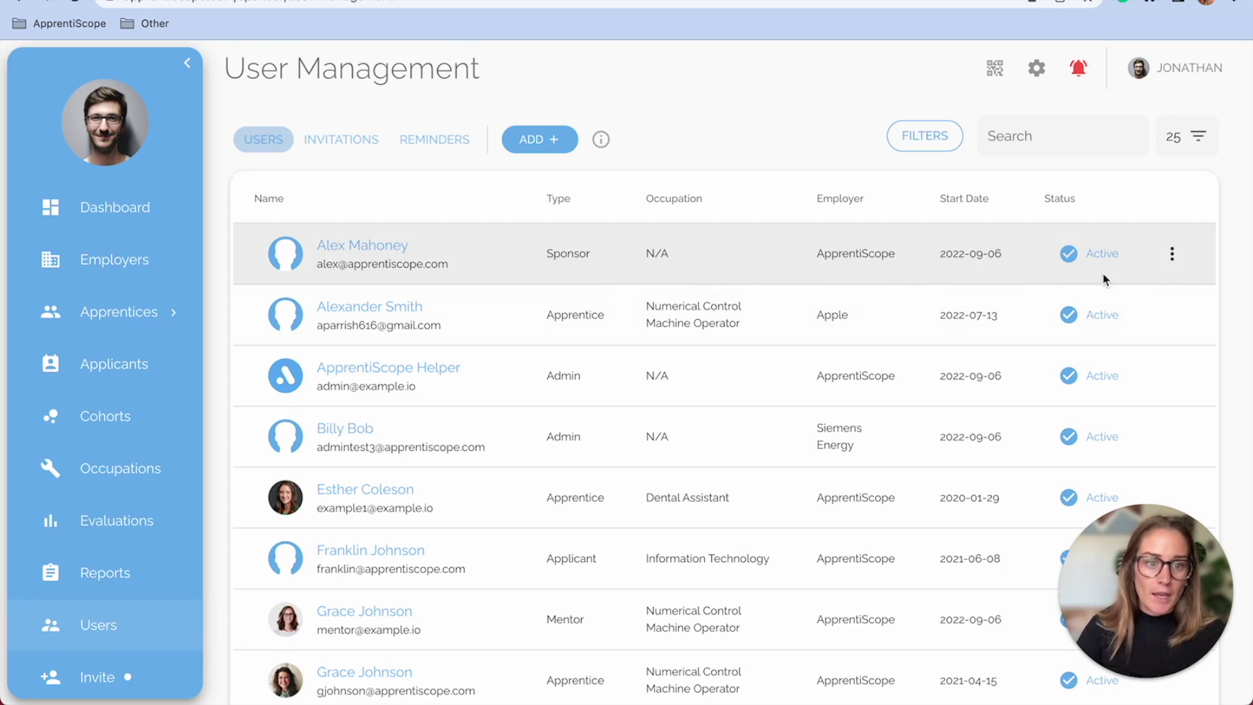
pyautogui.click(1173, 262)
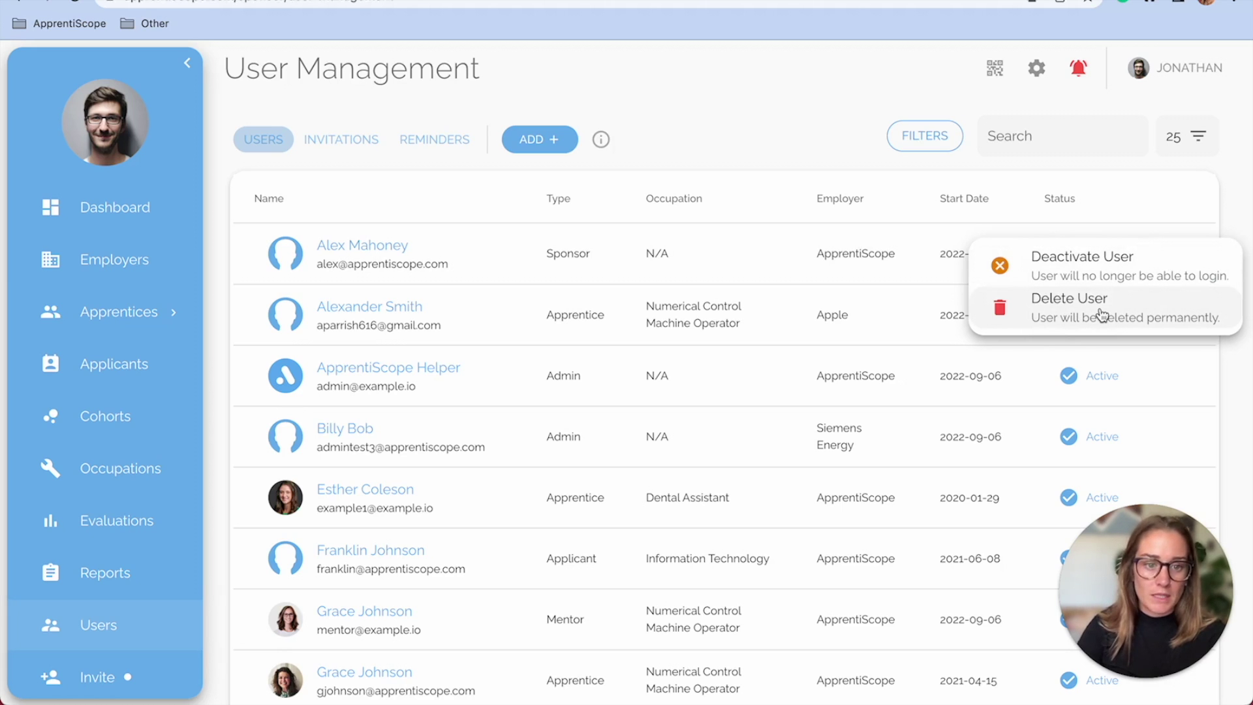
pyautogui.click(779, 130)
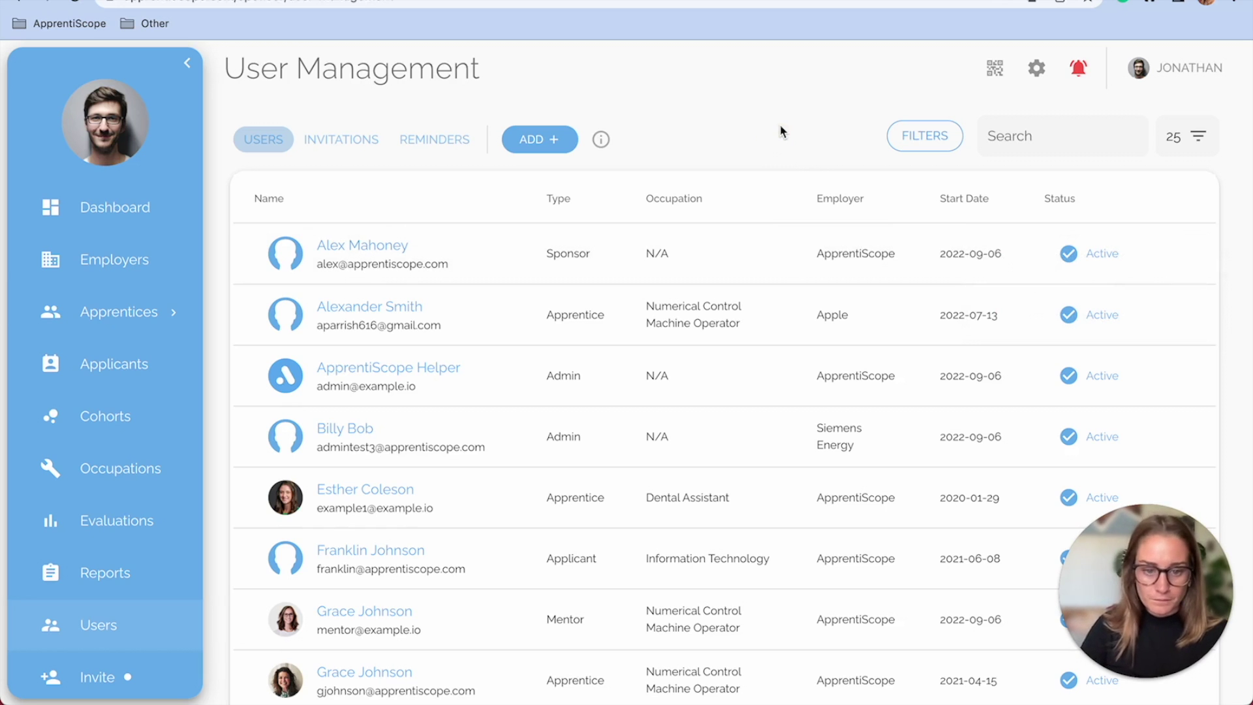
# Step: Edit the Siemens Energy admin's profile, keep User Type as Administrator, and save
pyautogui.scroll(-2, 556, 341)
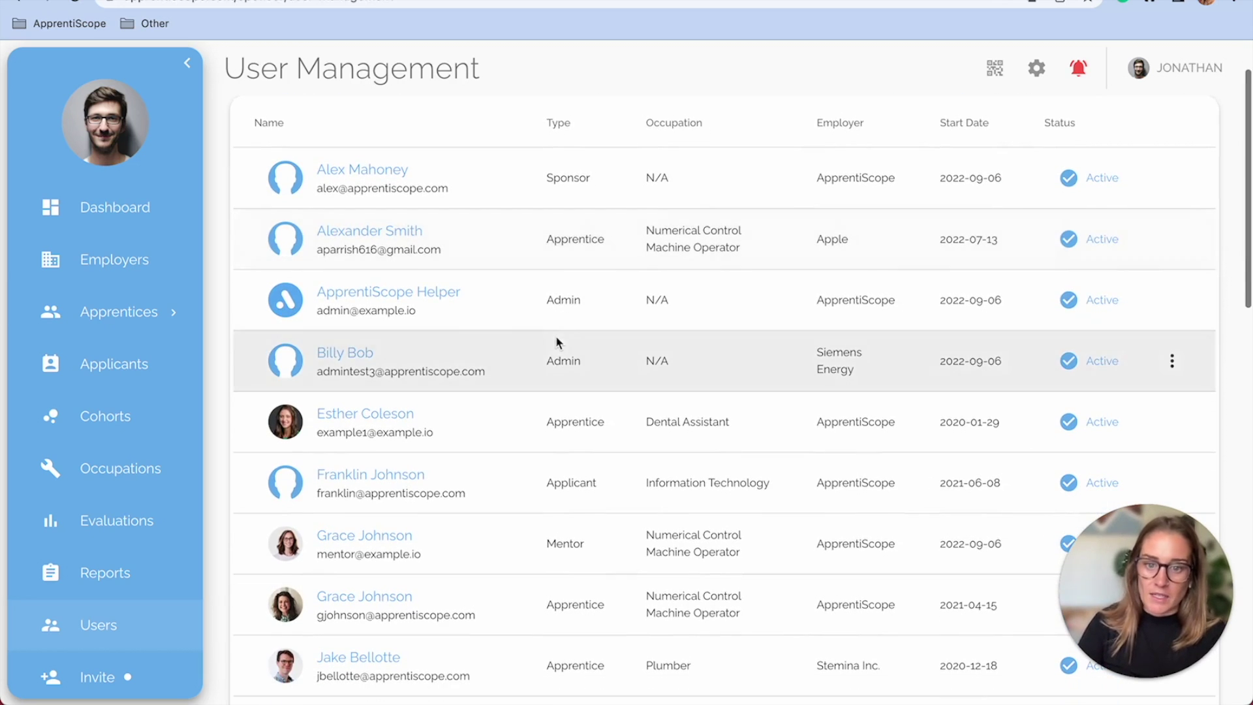
pyautogui.scroll(-1, 479, 375)
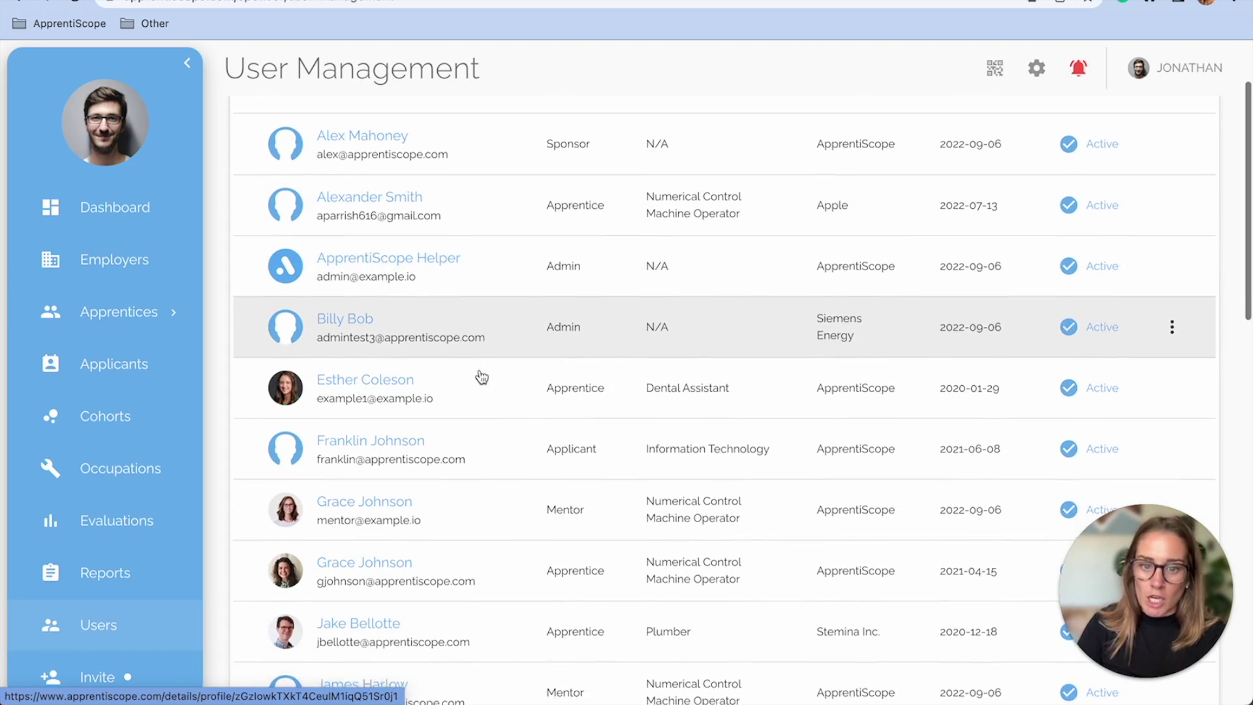
pyautogui.click(351, 309)
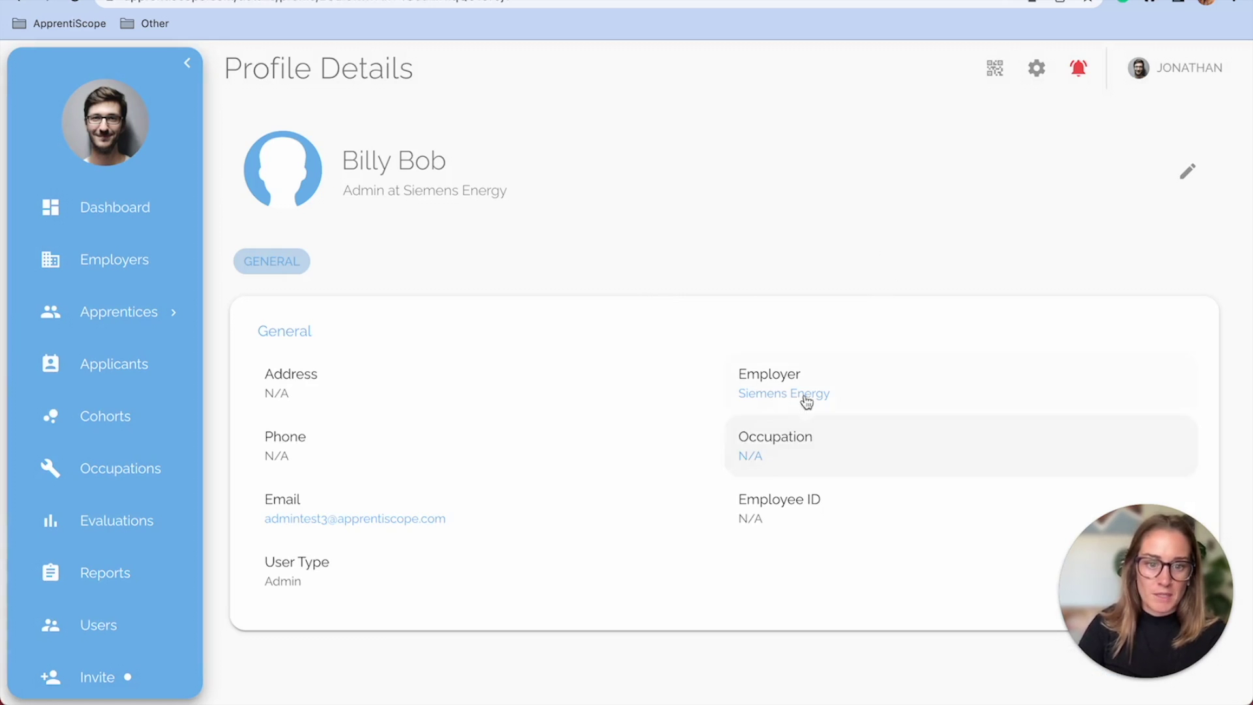
pyautogui.click(1198, 179)
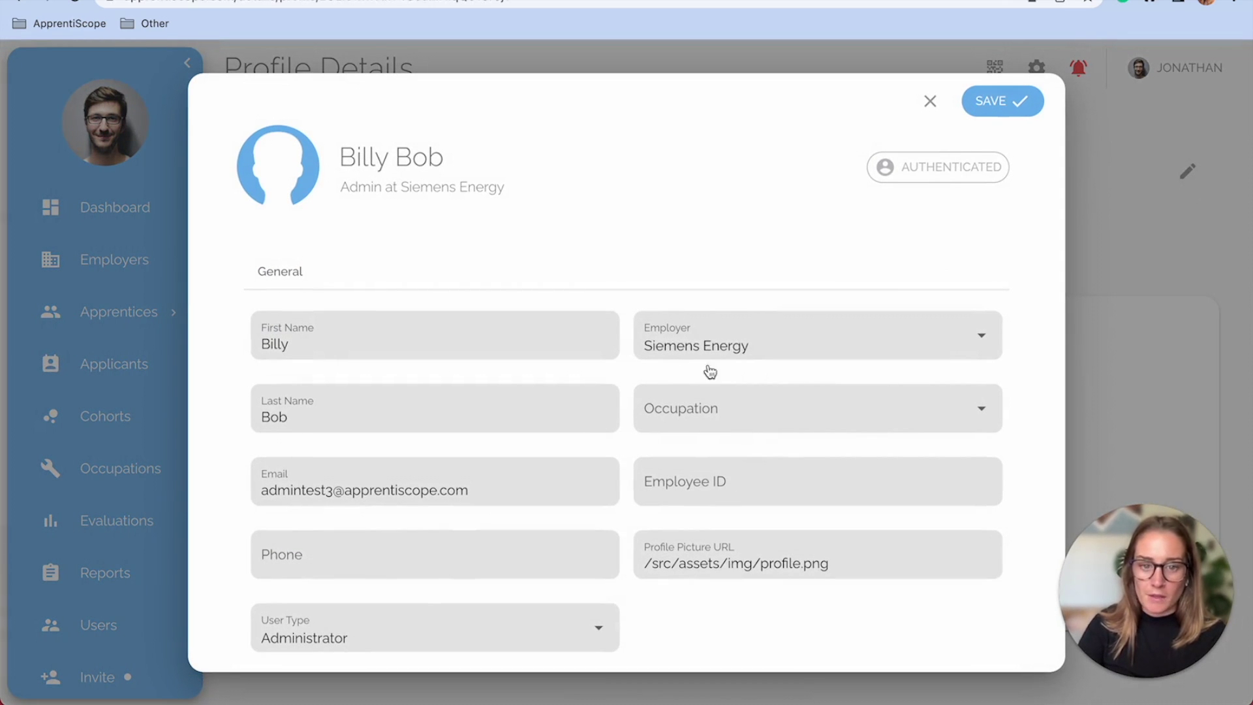
pyautogui.scroll(-2, 475, 515)
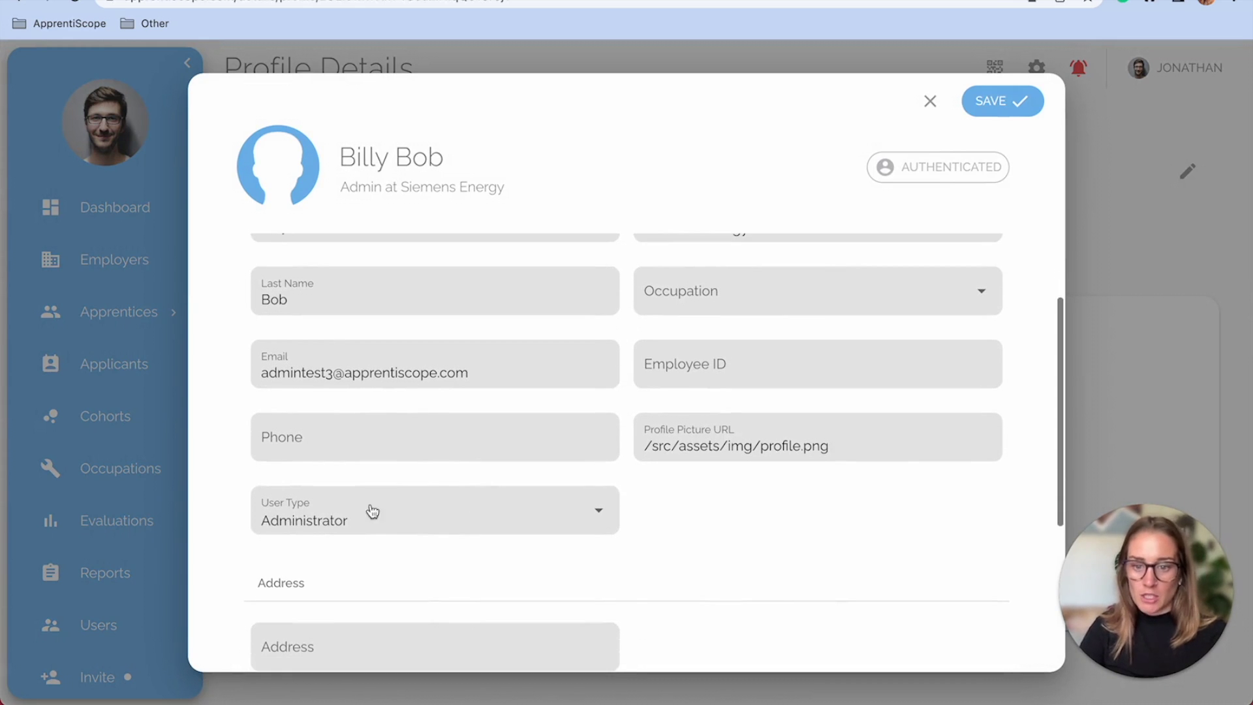
pyautogui.click(467, 523)
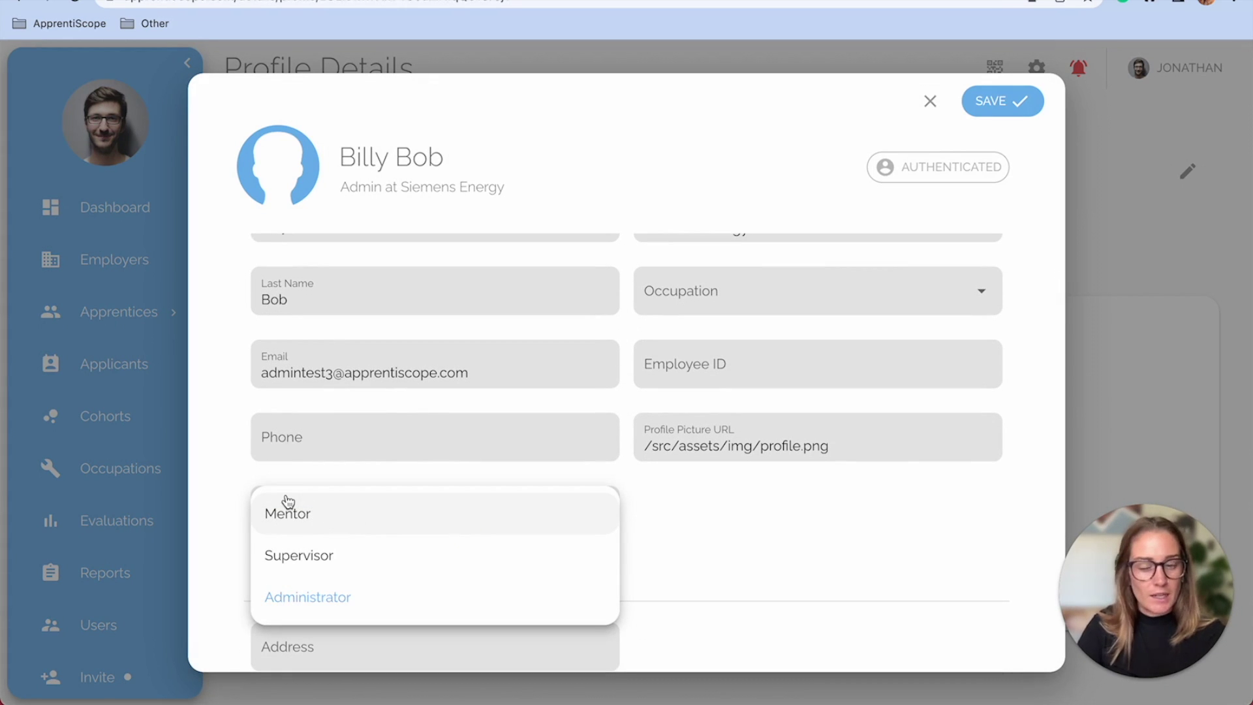
pyautogui.click(222, 489)
pyautogui.click(1017, 112)
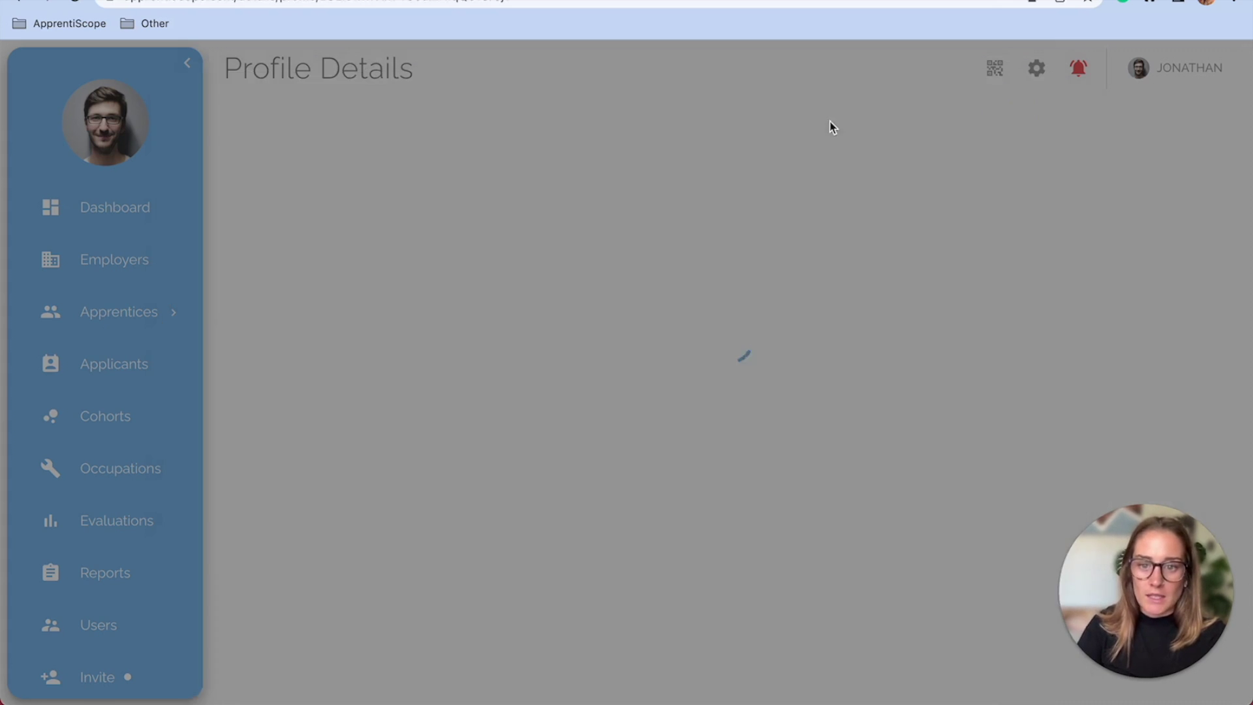
# Step: Go back to the Users list and view the INVITATIONS tab with each invite's status
pyautogui.click(95, 626)
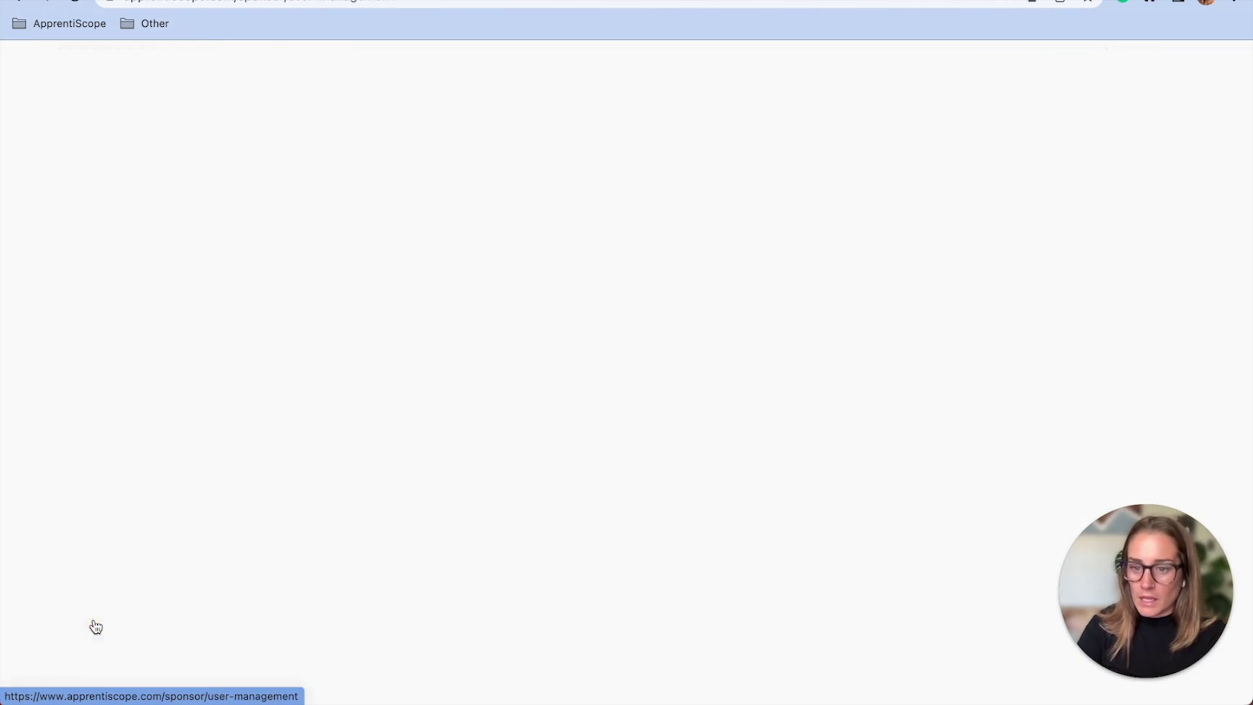
pyautogui.scroll(-2, 467, 392)
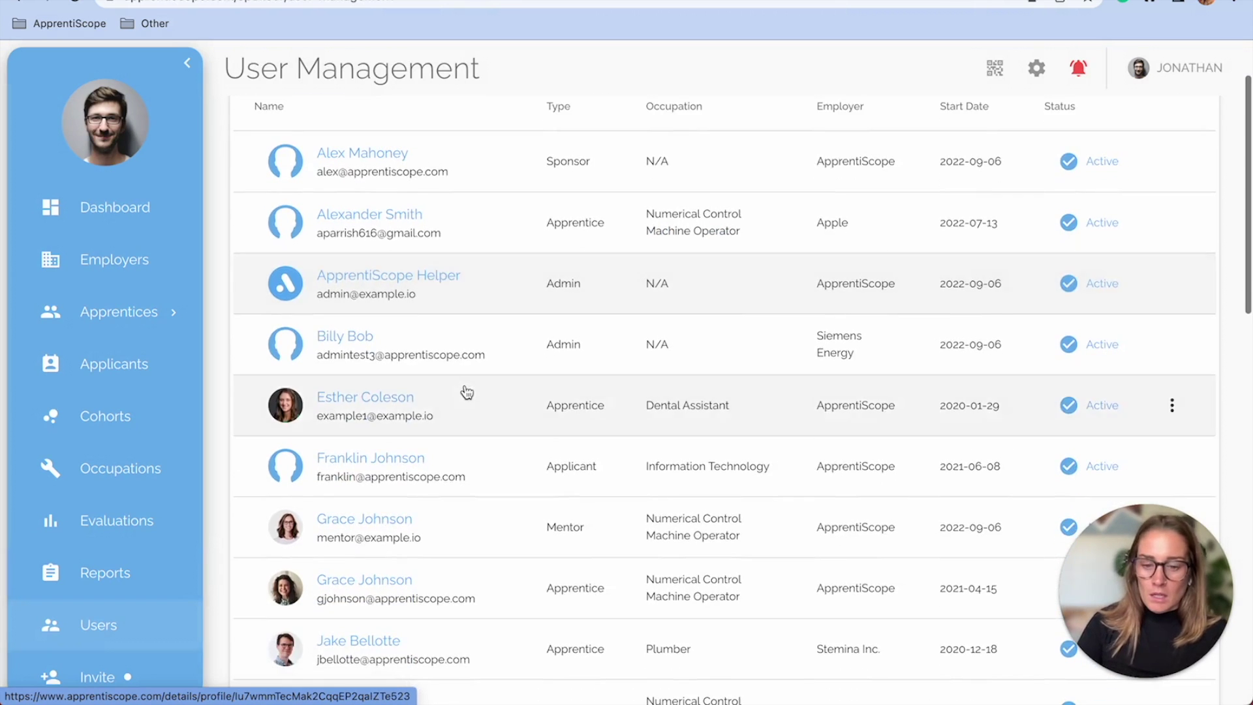
pyautogui.scroll(3, 466, 392)
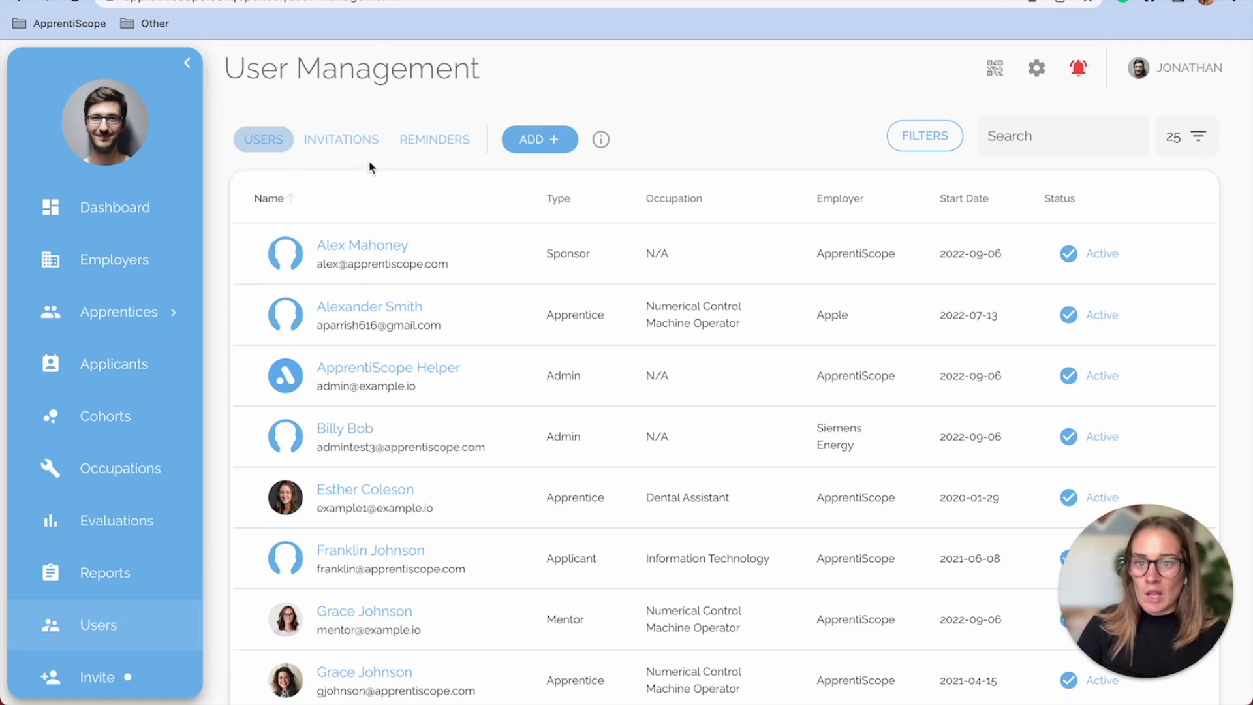
pyautogui.click(344, 149)
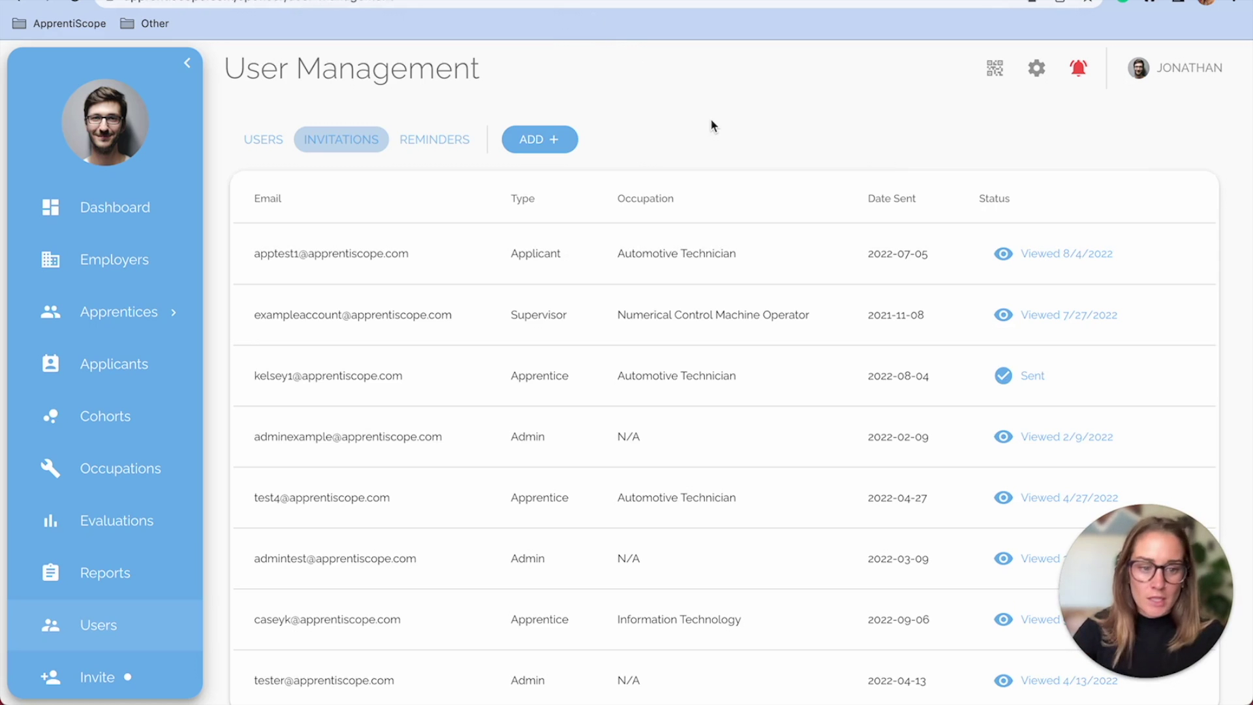
pyautogui.scroll(-1, 711, 124)
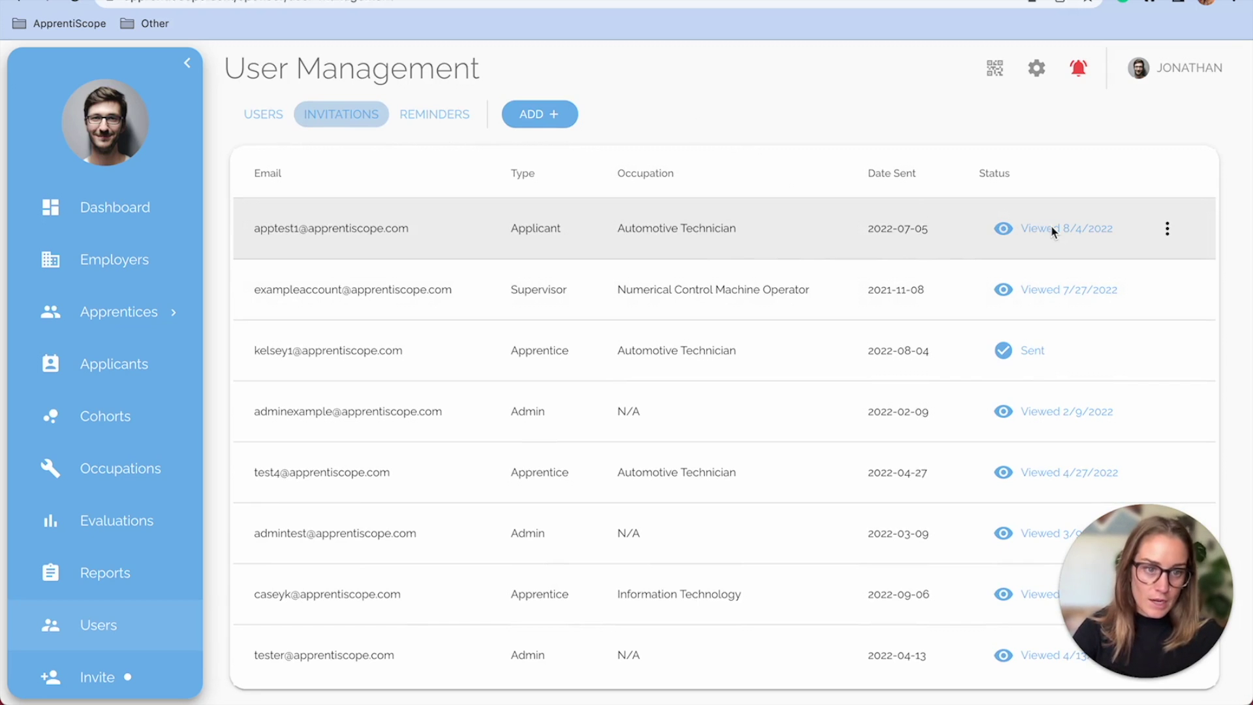
# Step: Preview the first invitation's Revoke Invitation / Invite Link menu, close it, then show Reminders
pyautogui.click(1168, 229)
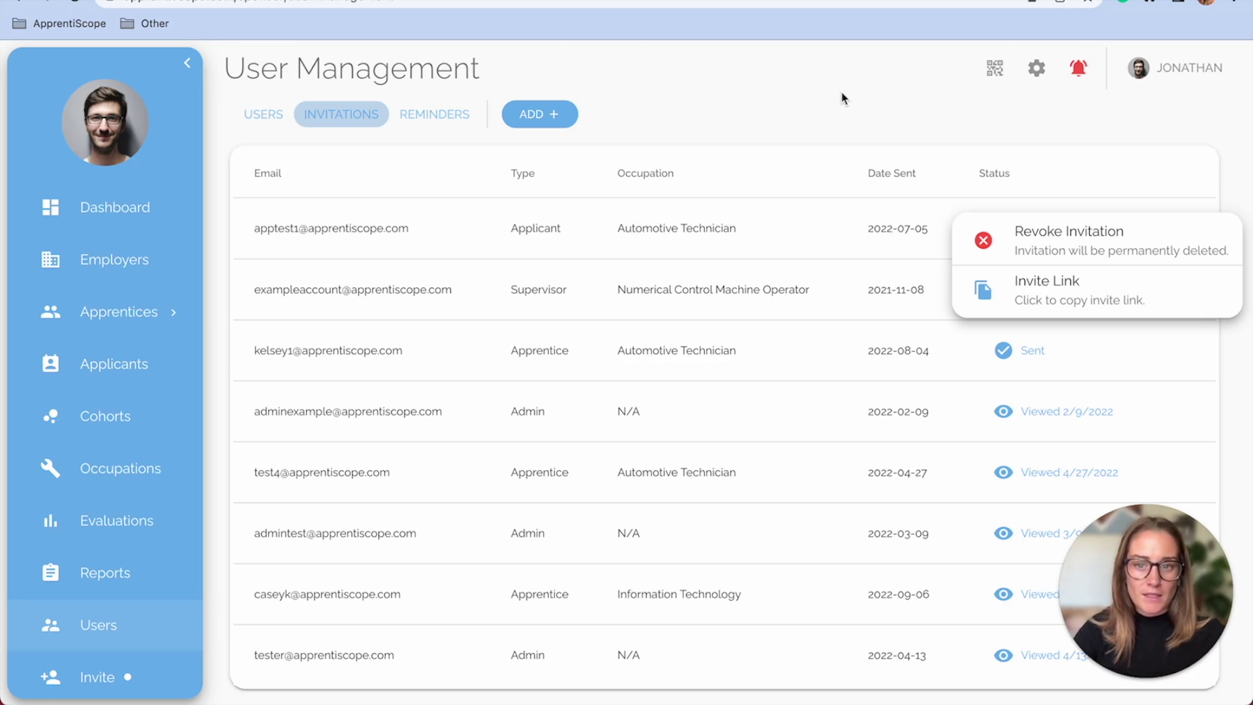
pyautogui.click(673, 131)
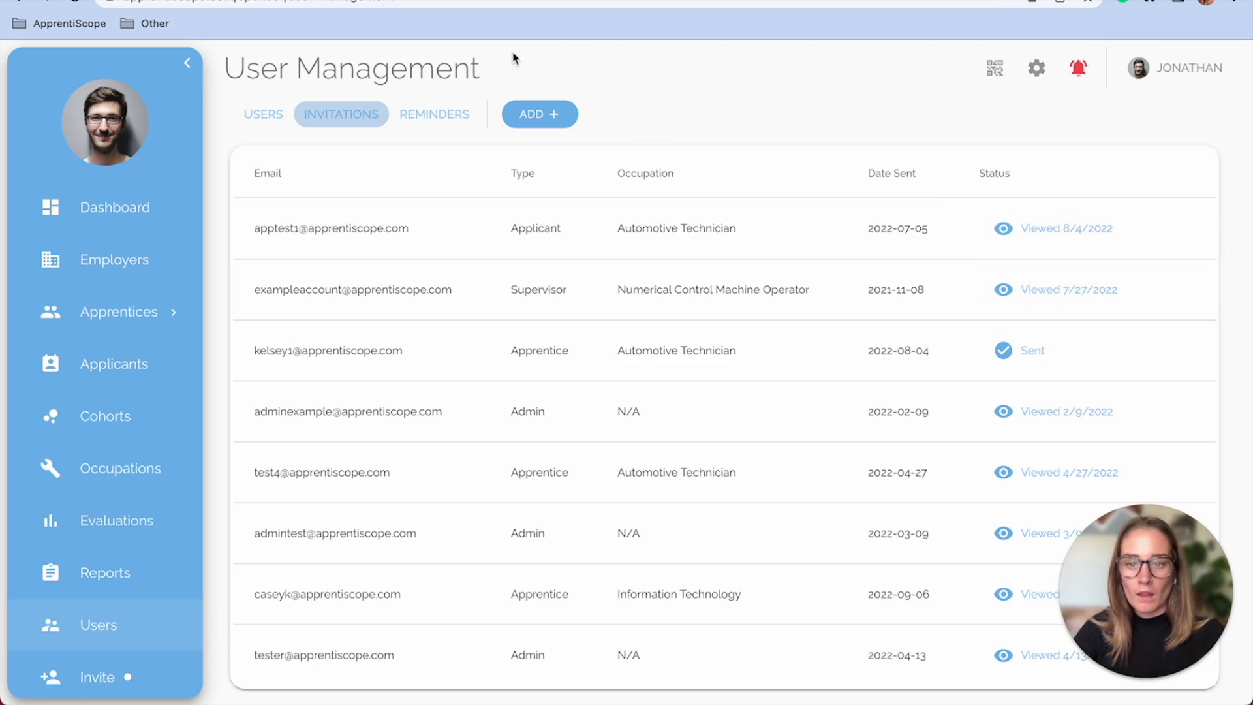
pyautogui.click(420, 116)
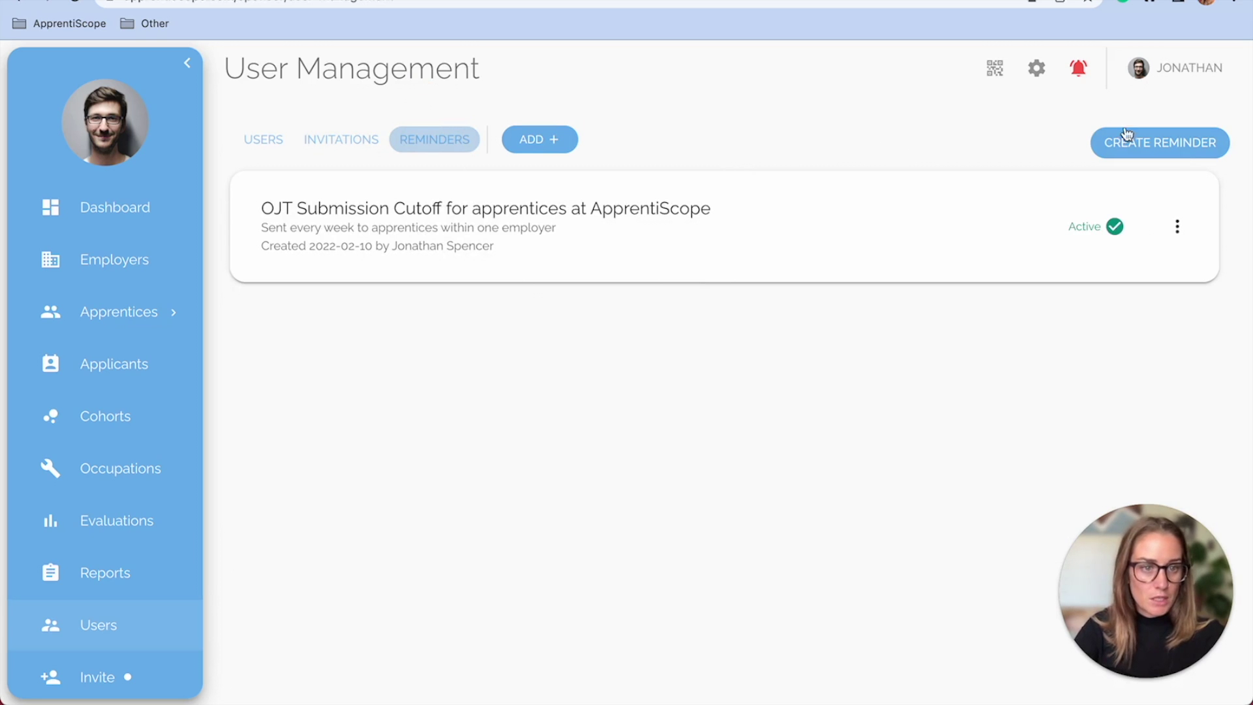
# Step: Preview the New Reminder form and cancel it without creating a reminder
pyautogui.click(1172, 151)
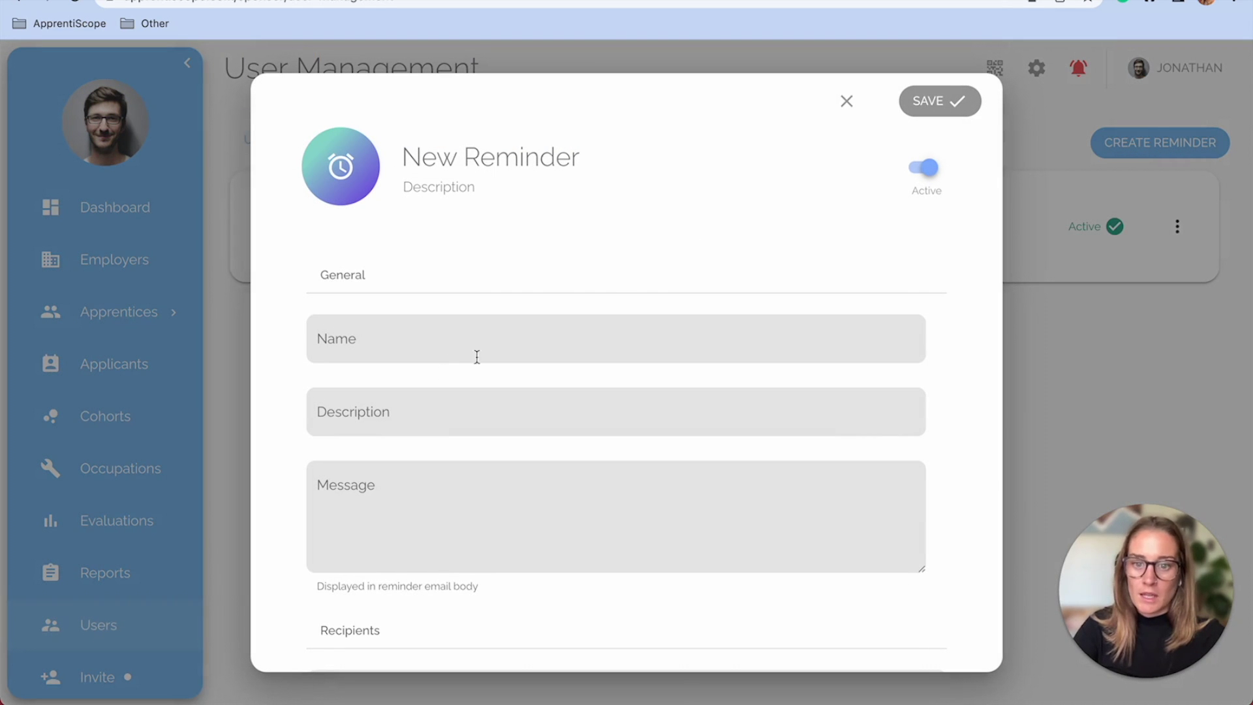
pyautogui.click(846, 101)
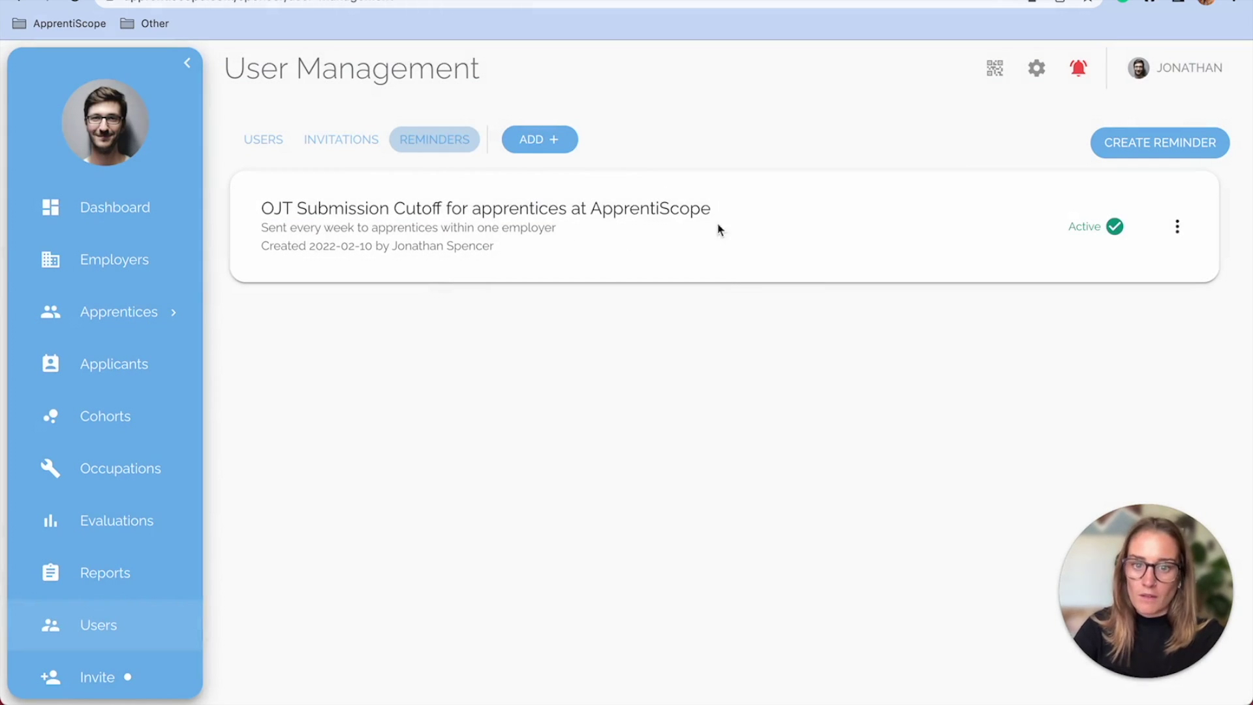
# Step: Open the OJT Submission Cutoff reminder for editing and scroll to its Send to recipient choices
pyautogui.click(1177, 227)
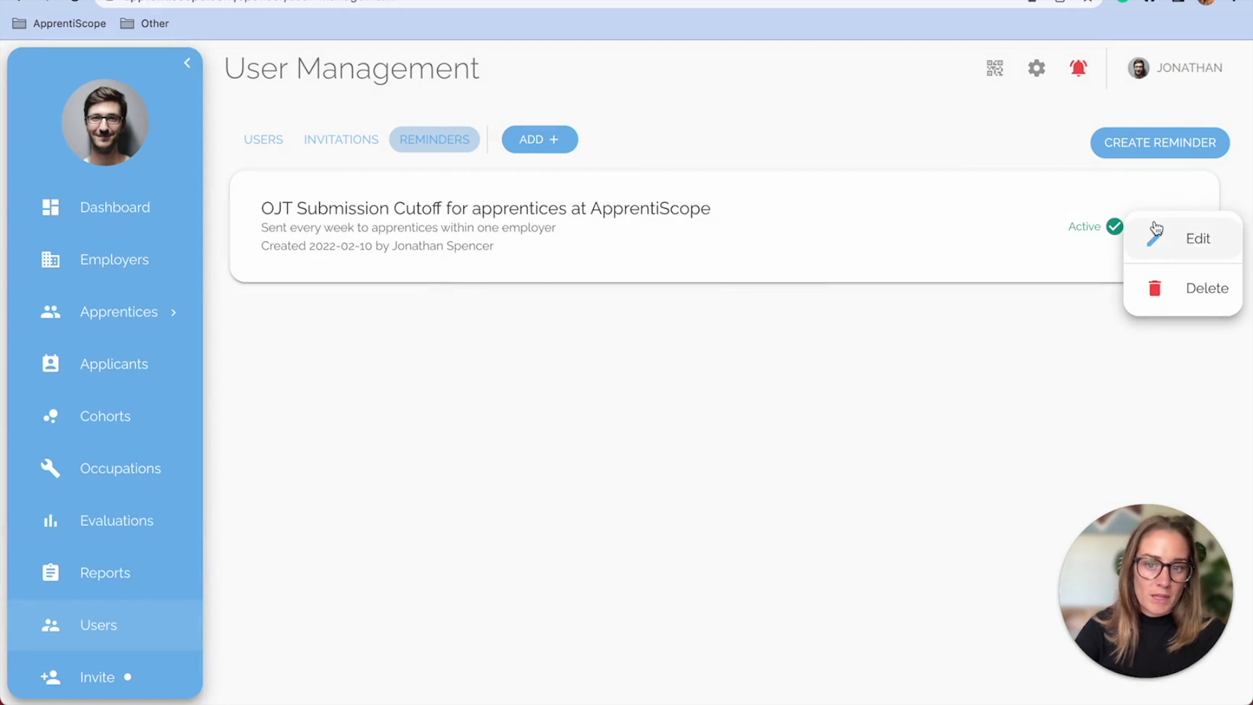
pyautogui.click(1165, 237)
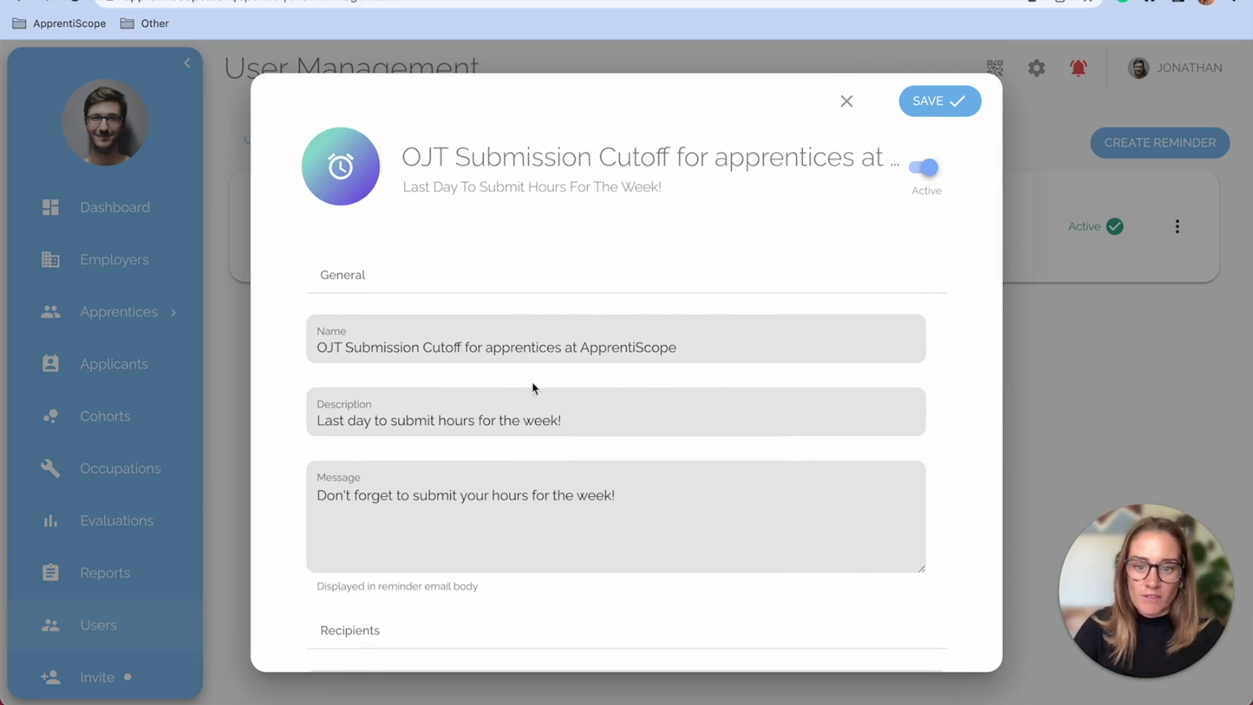
pyautogui.scroll(-2, 534, 441)
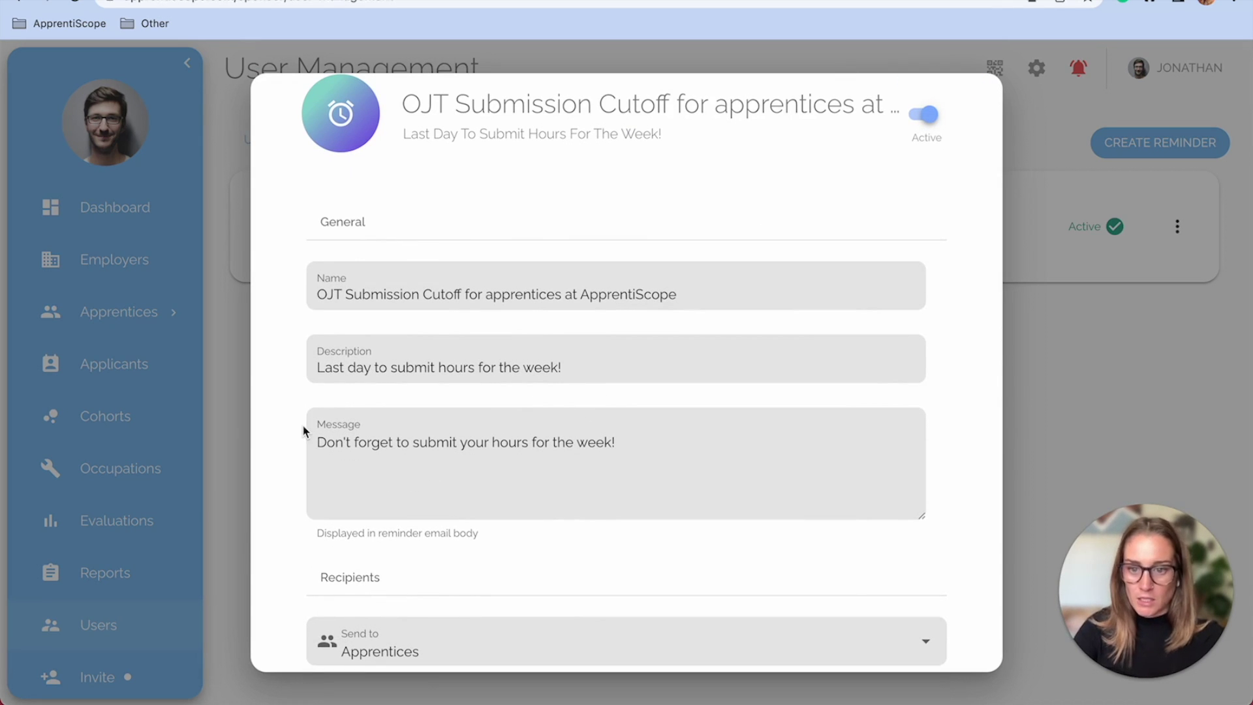
pyautogui.click(456, 534)
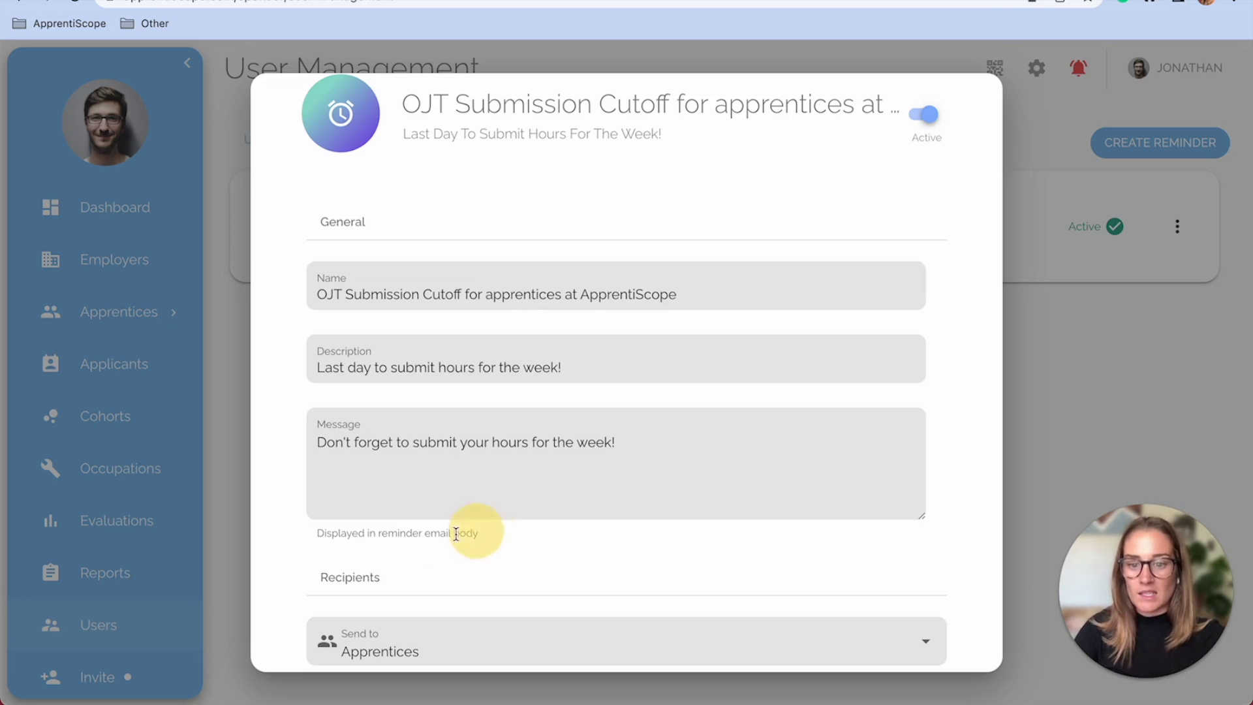
pyautogui.moveTo(457, 534); pyautogui.dragTo(302, 532)
pyautogui.scroll(-3, 306, 594)
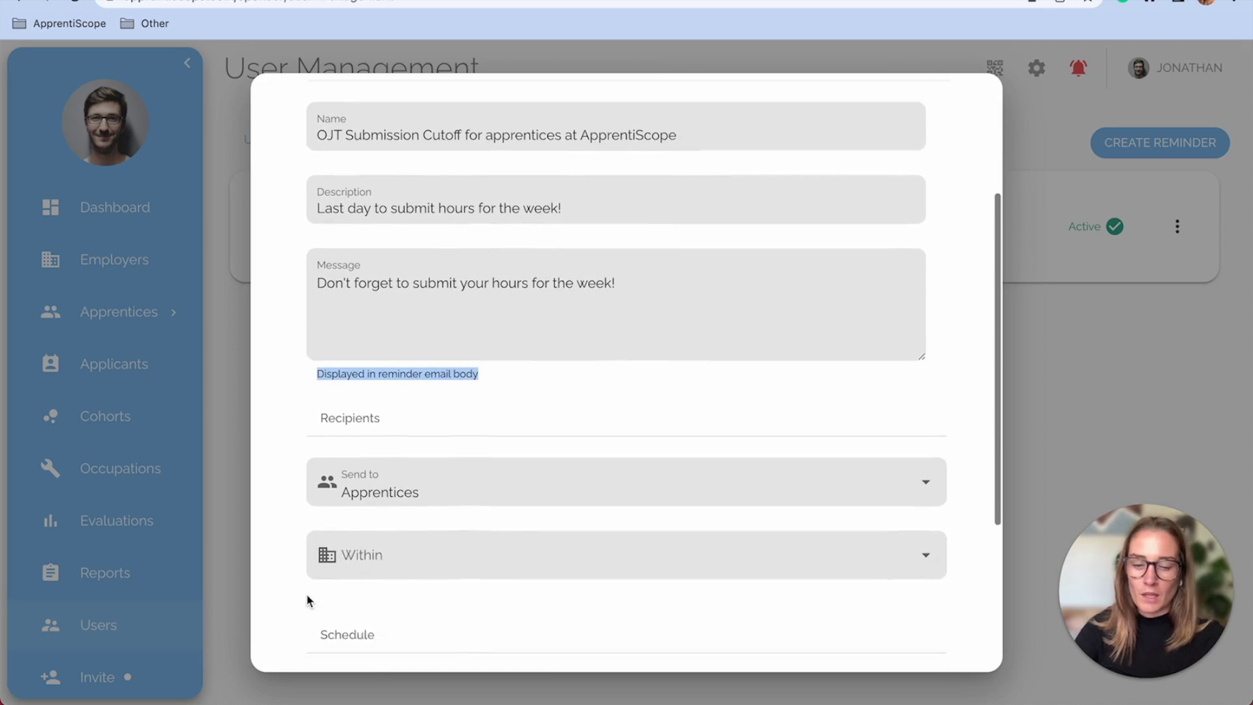
pyautogui.scroll(-1, 309, 600)
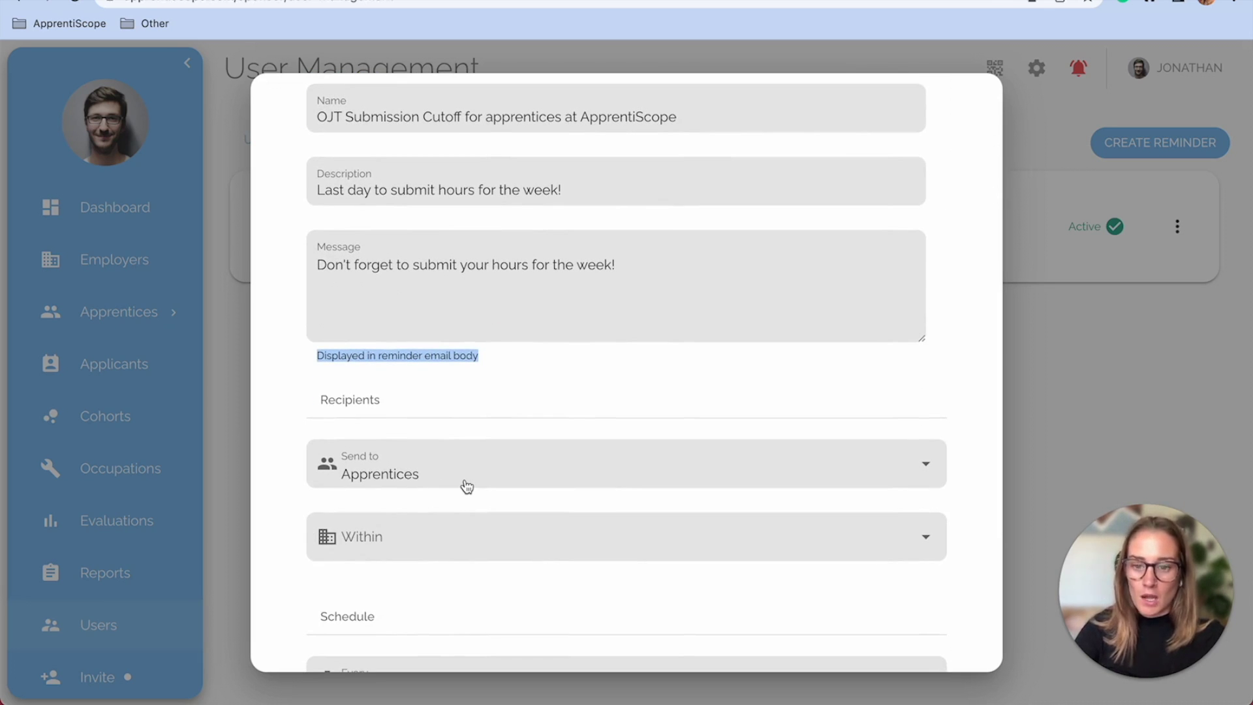
pyautogui.click(467, 488)
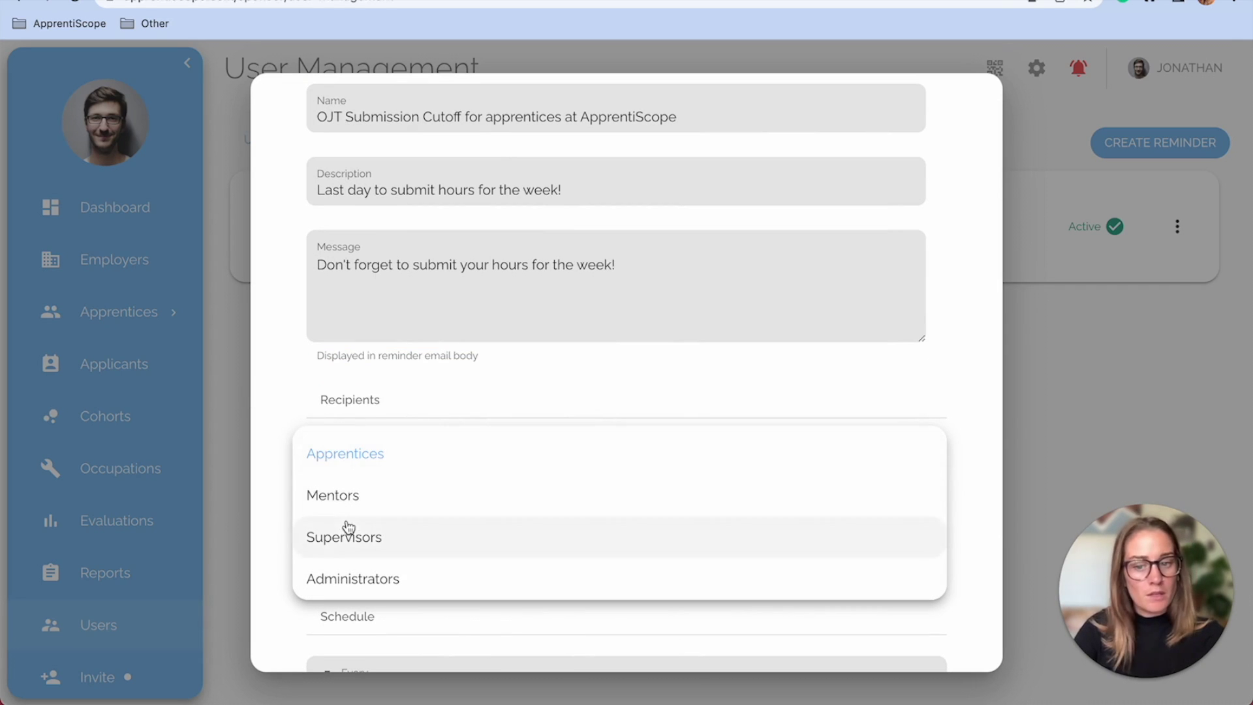
# Step: Keep Send to as Apprentices, choose All employers for Within, and keep Every as Week
pyautogui.click(291, 418)
pyautogui.scroll(-4, 291, 413)
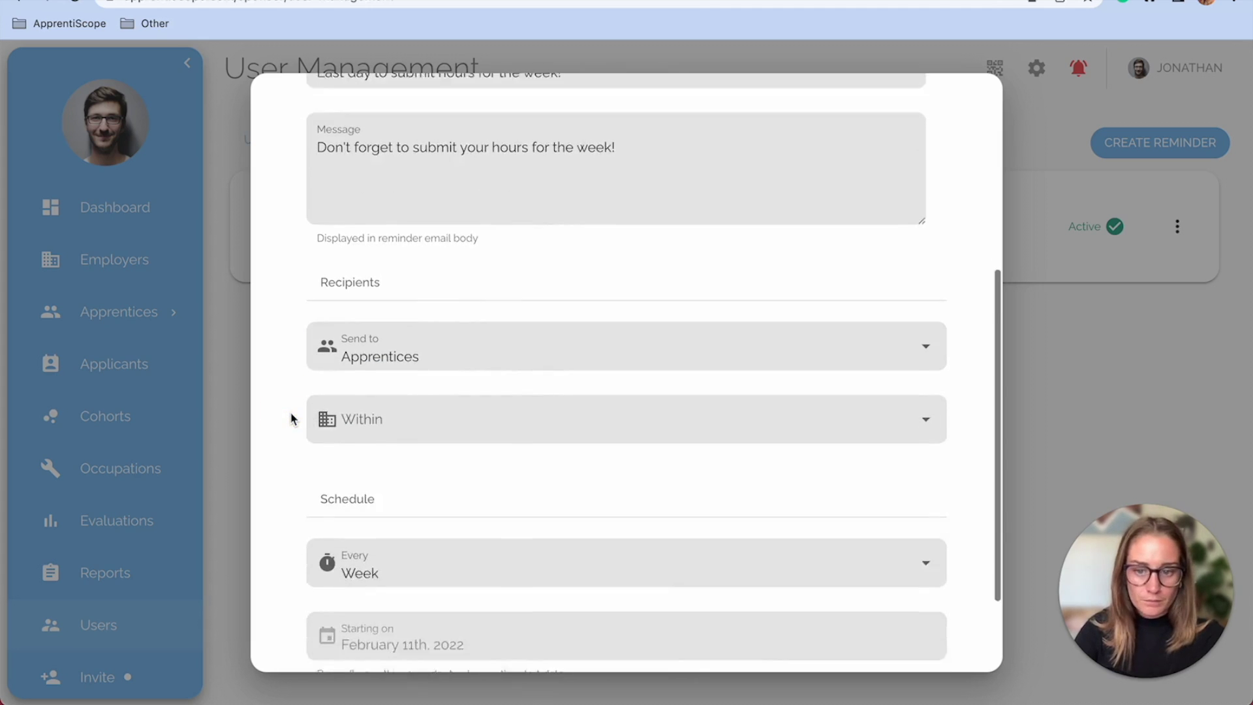
pyautogui.click(441, 354)
pyautogui.click(384, 348)
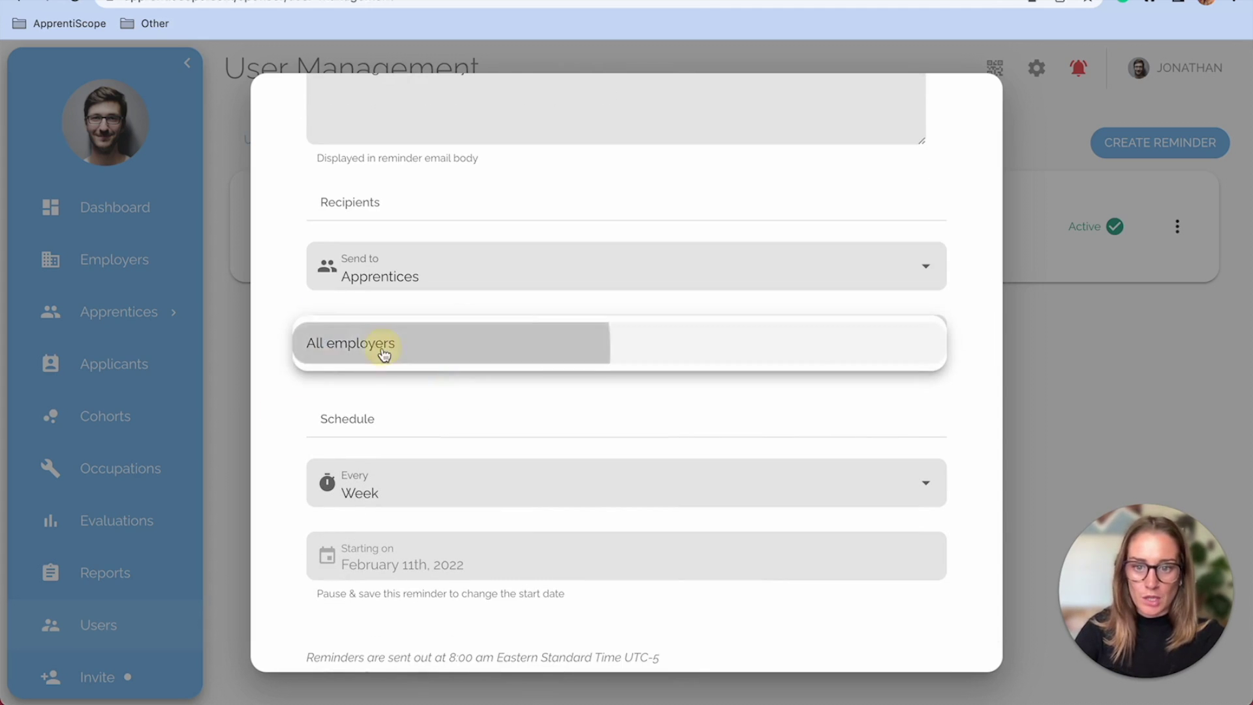
pyautogui.scroll(-1, 420, 373)
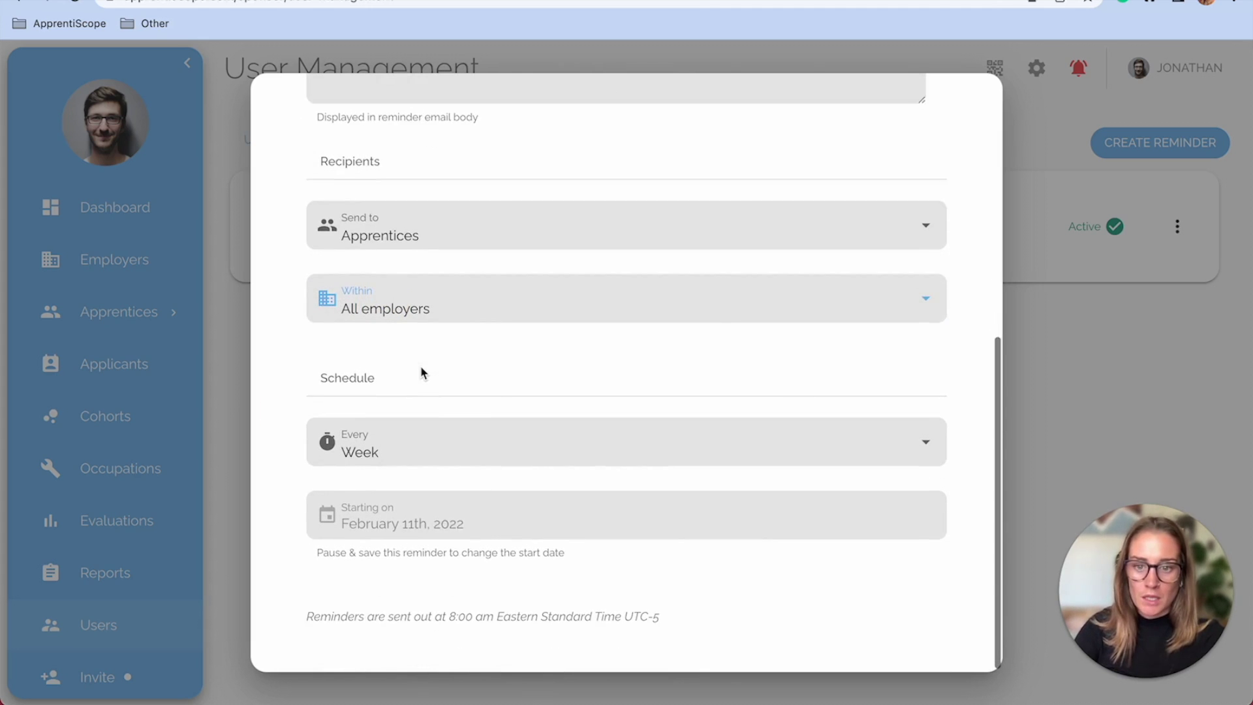
pyautogui.click(422, 305)
pyautogui.click(268, 285)
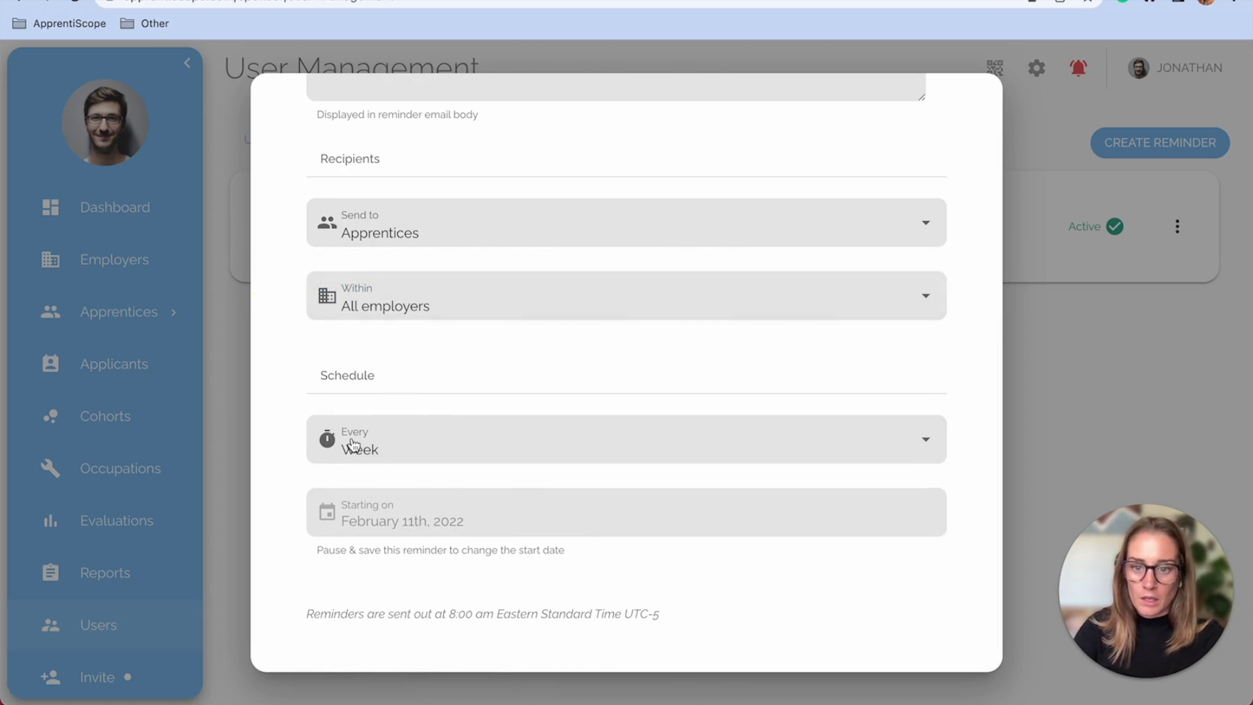
pyautogui.click(452, 460)
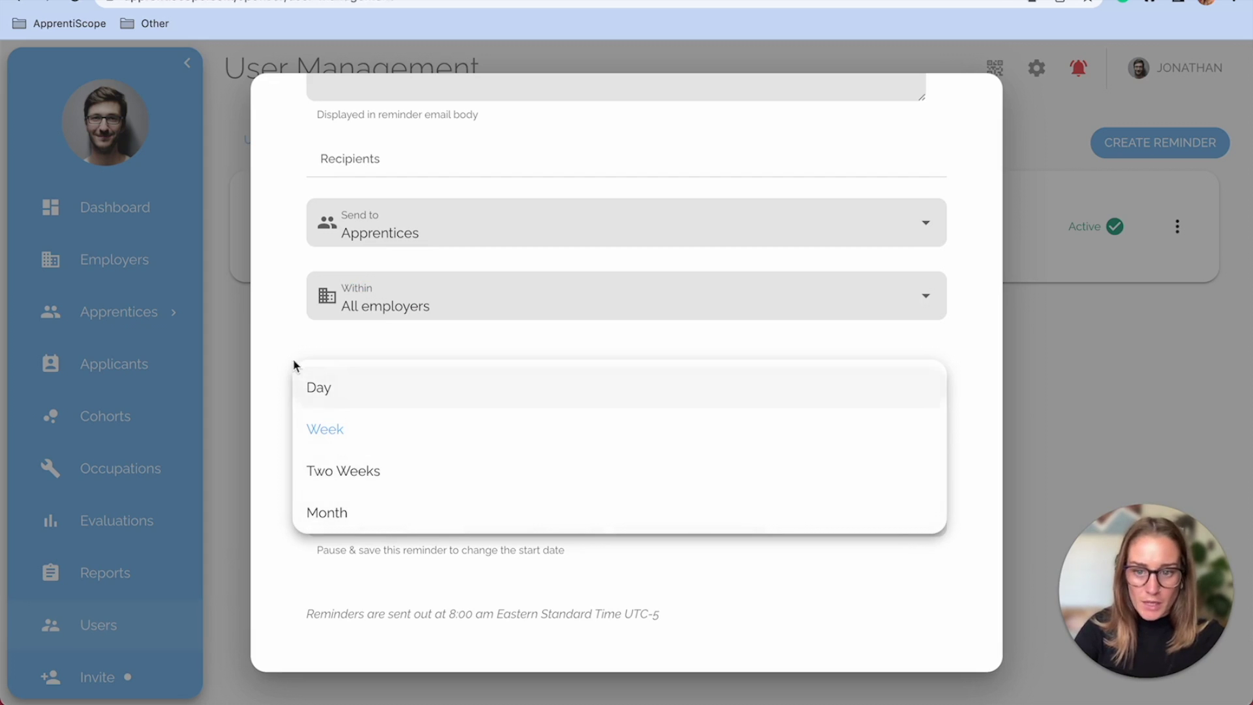
pyautogui.click(282, 337)
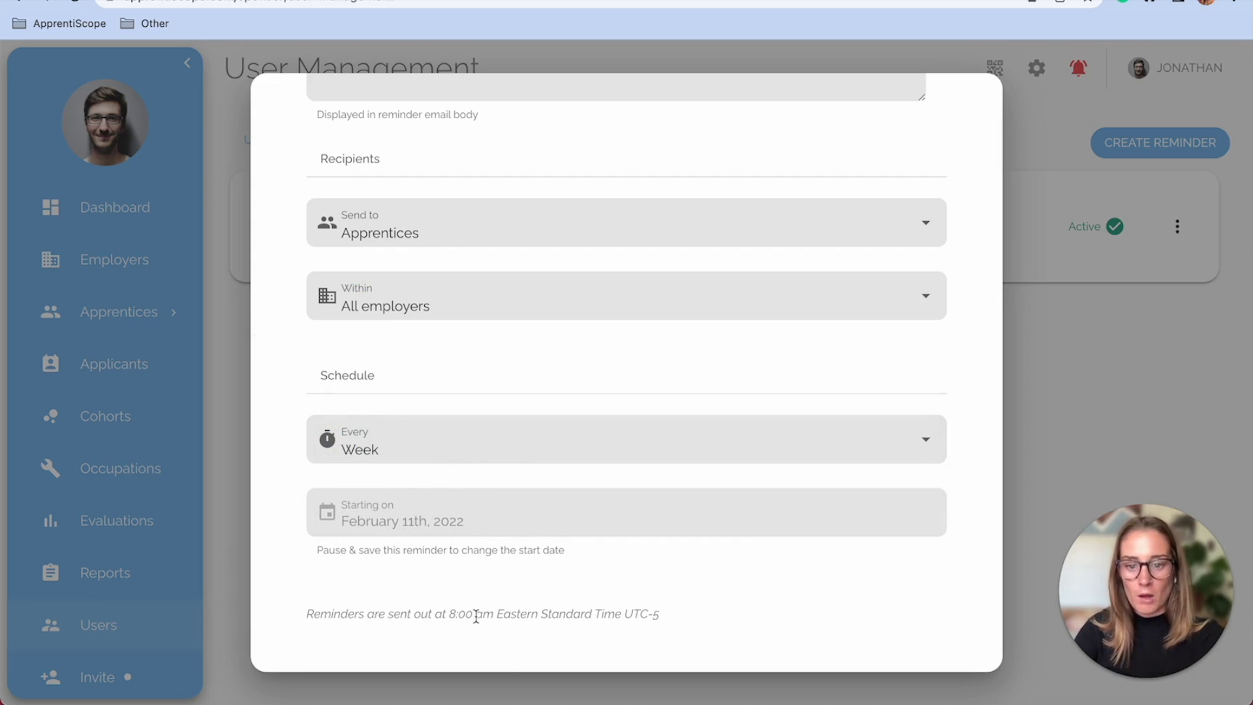
pyautogui.moveTo(475, 614); pyautogui.dragTo(447, 616)
pyautogui.scroll(2, 494, 563)
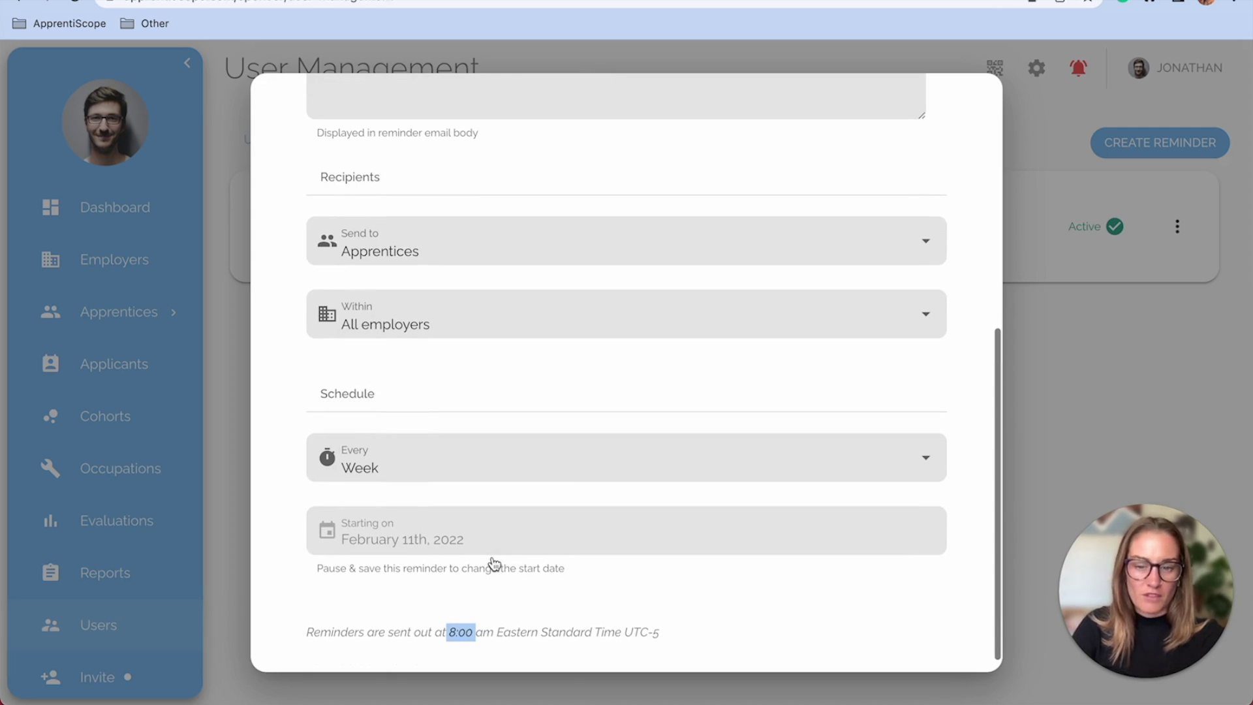
pyautogui.scroll(10, 581, 409)
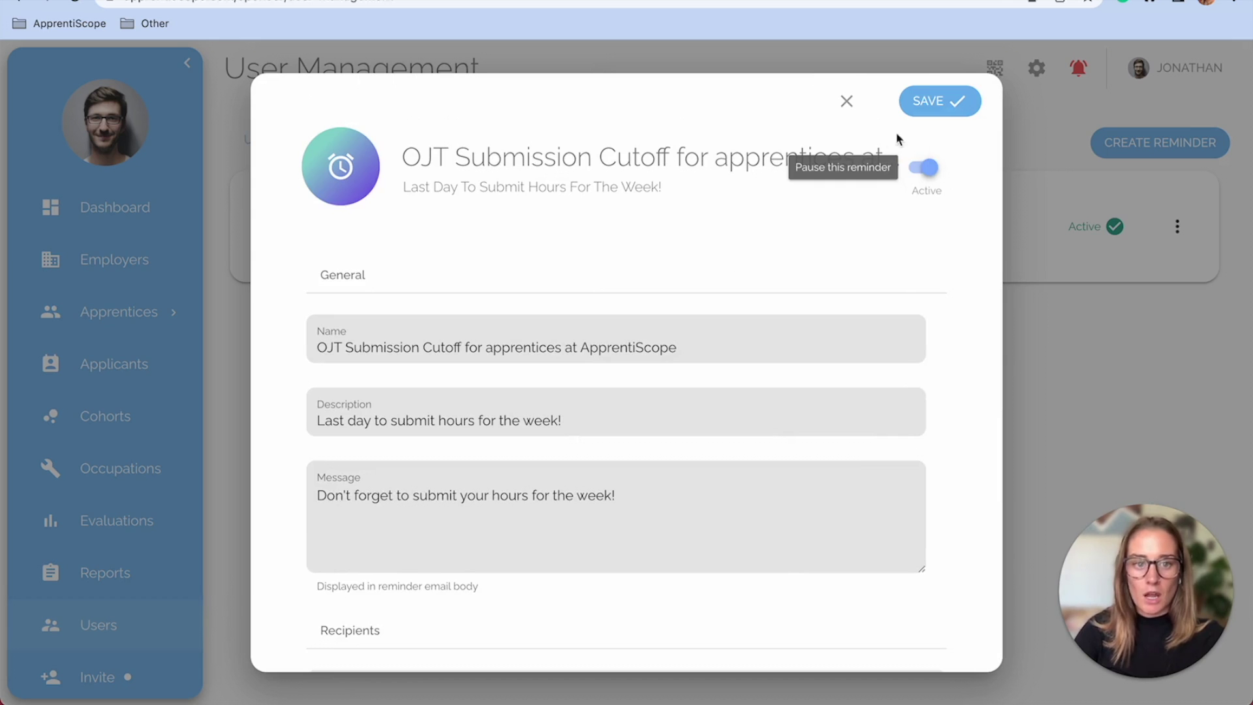
# Step: Cancel the Edit reminder dialog with the X, discarding the changes
pyautogui.click(847, 103)
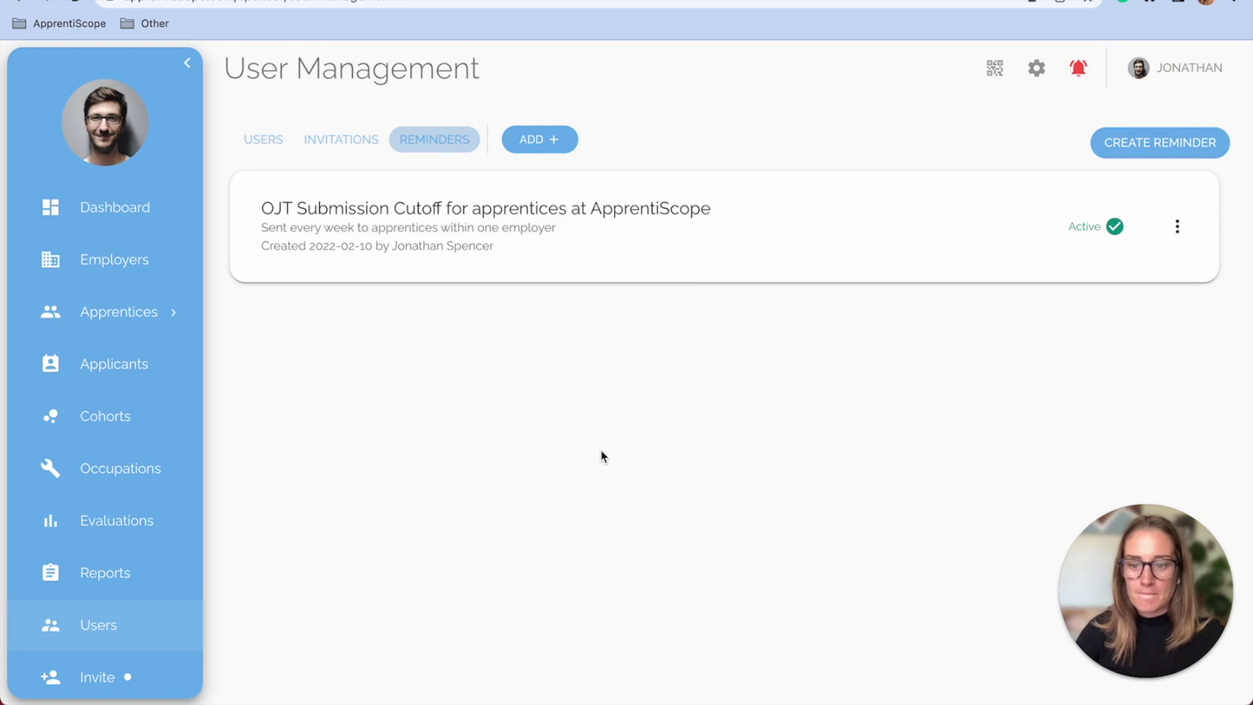